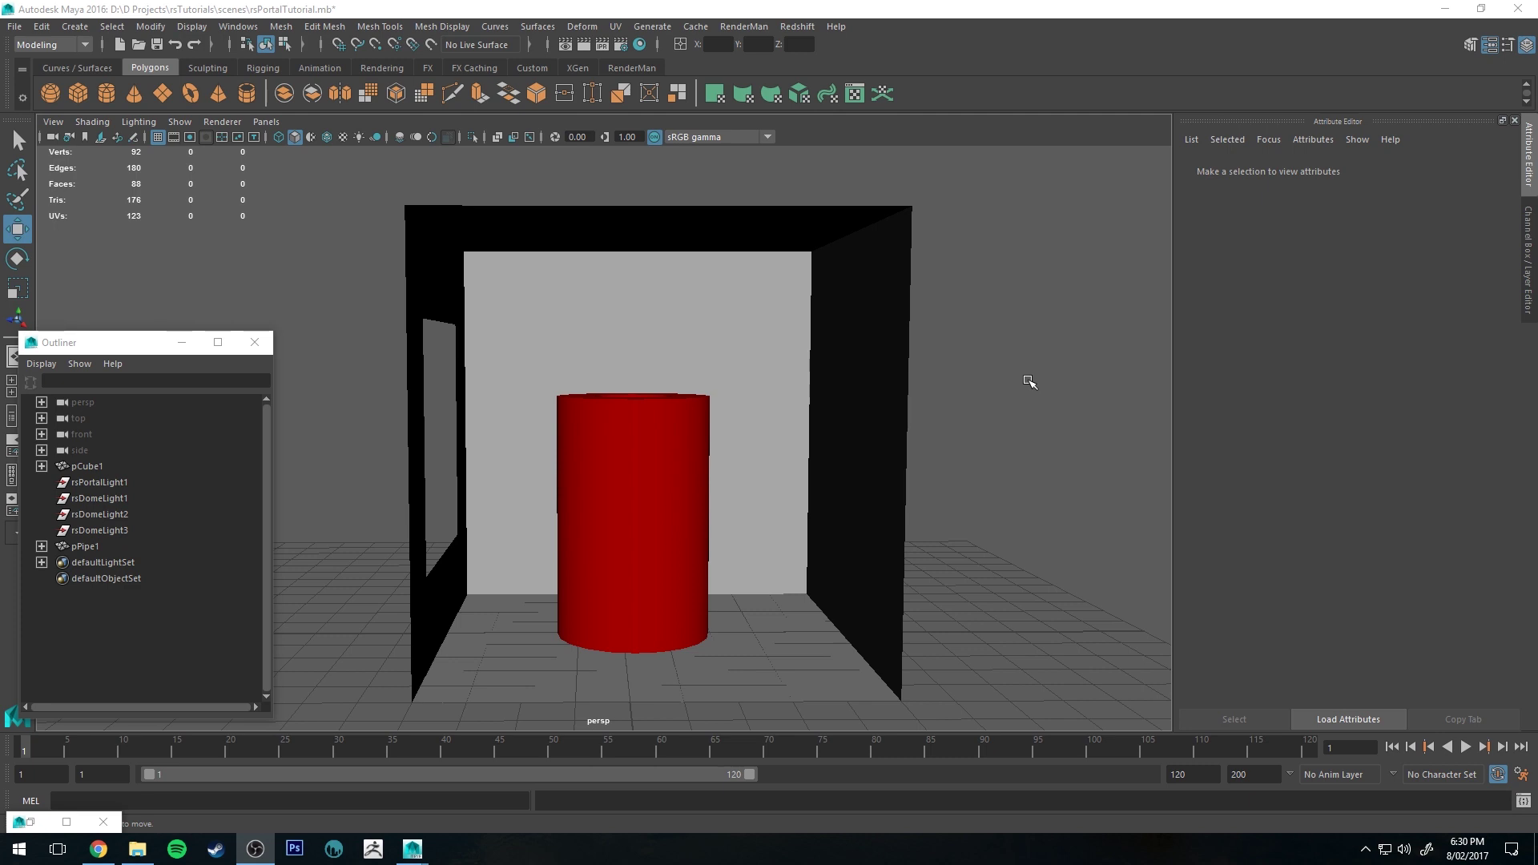
pyautogui.keyDown('alt'); pyautogui.moveTo(1030, 383); pyautogui.dragTo(855, 371); pyautogui.keyUp('alt')
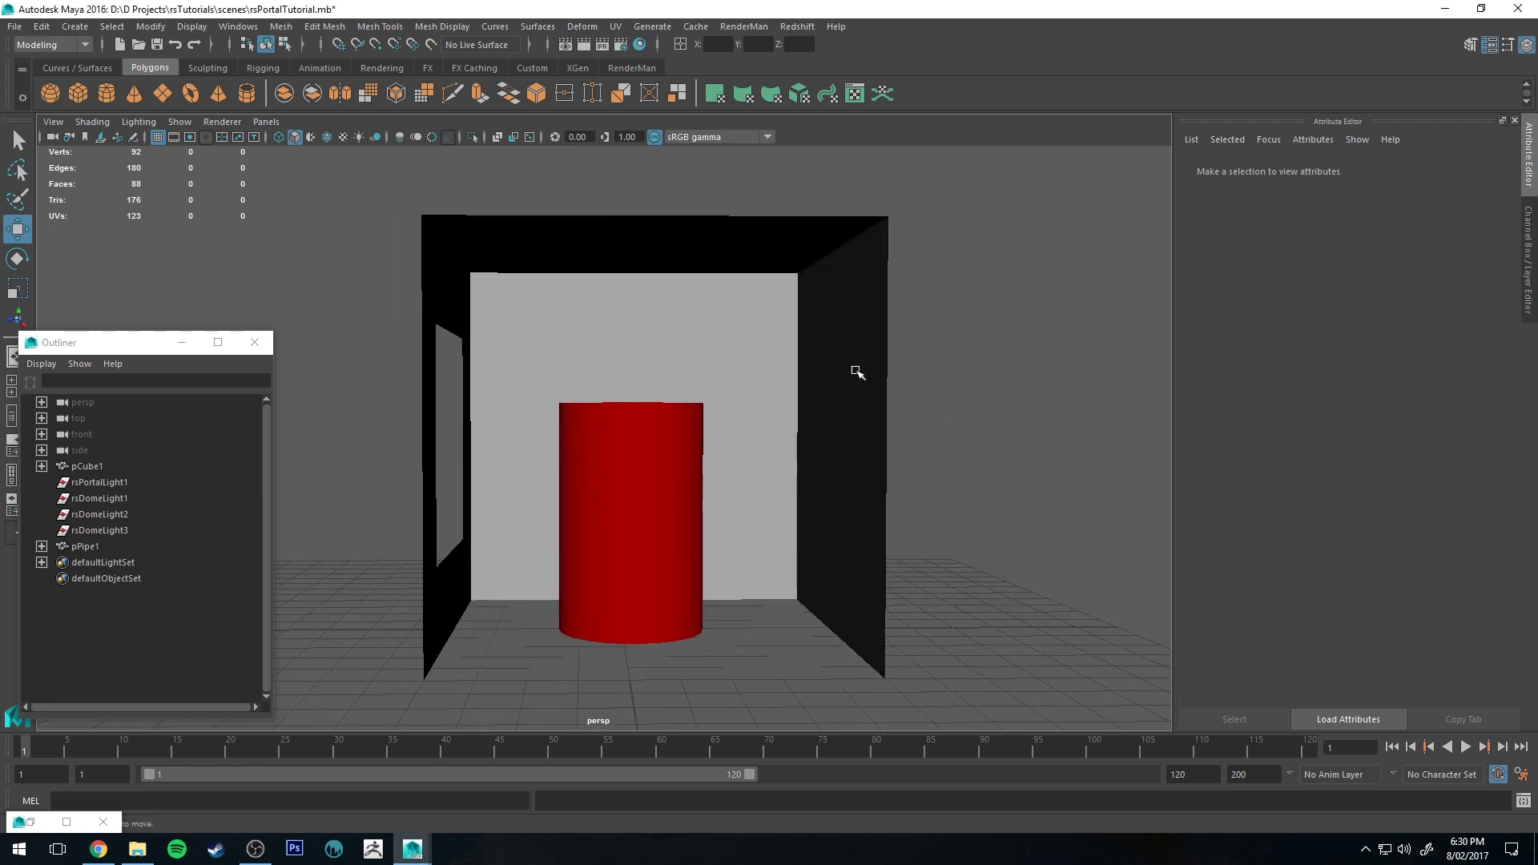
pyautogui.keyDown('alt'); pyautogui.moveTo(973, 335); pyautogui.dragTo(650, 401); pyautogui.keyUp('alt')
pyautogui.keyDown('alt'); pyautogui.moveTo(954, 376); pyautogui.dragTo(814, 336); pyautogui.keyUp('alt')
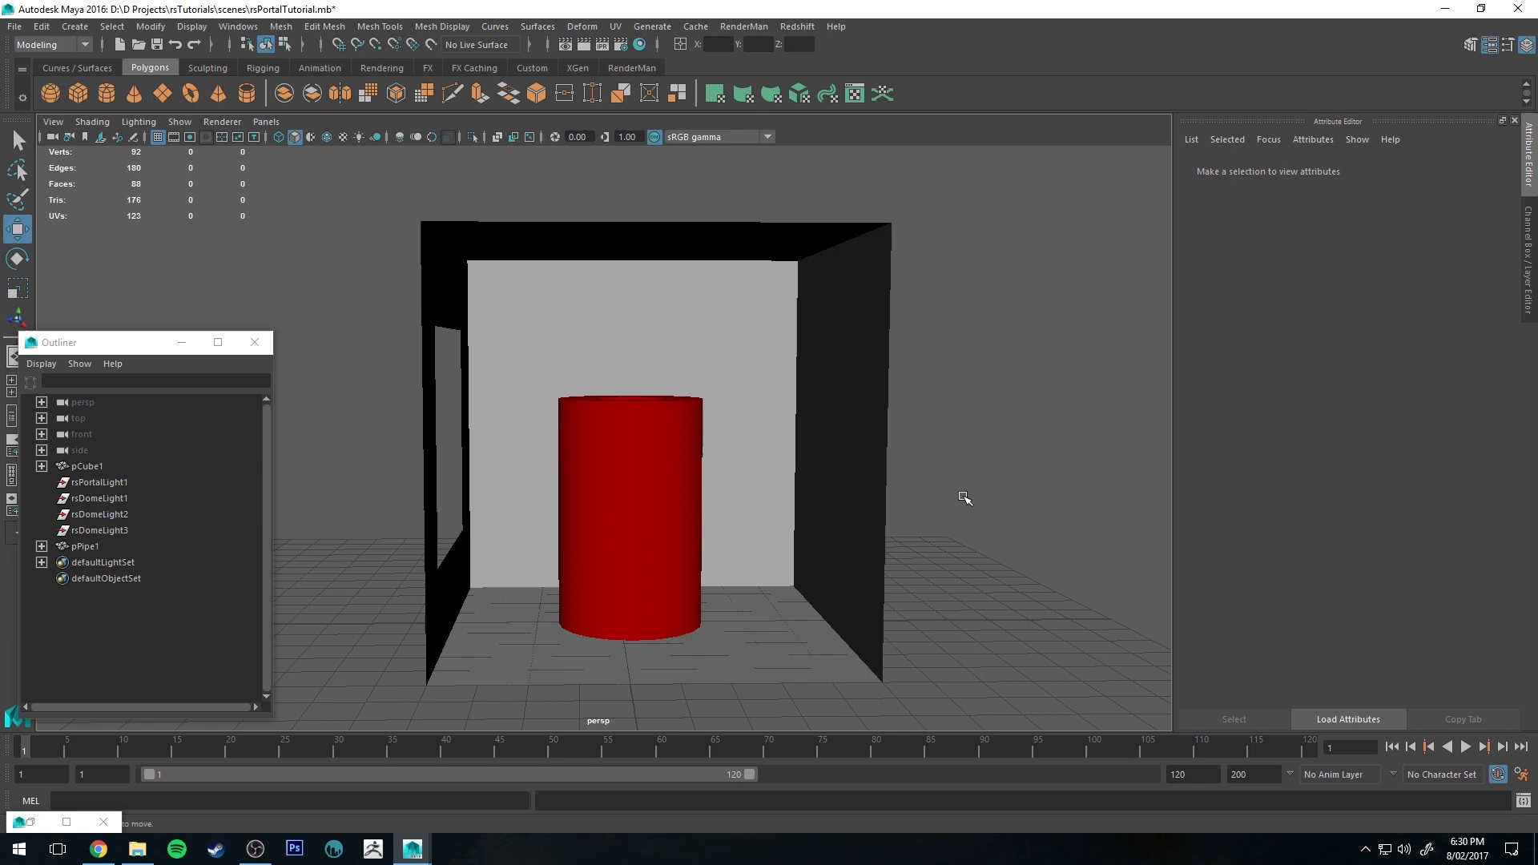
pyautogui.keyDown('alt'); pyautogui.moveTo(985, 504); pyautogui.dragTo(989, 457, button='middle'); pyautogui.keyUp('alt')
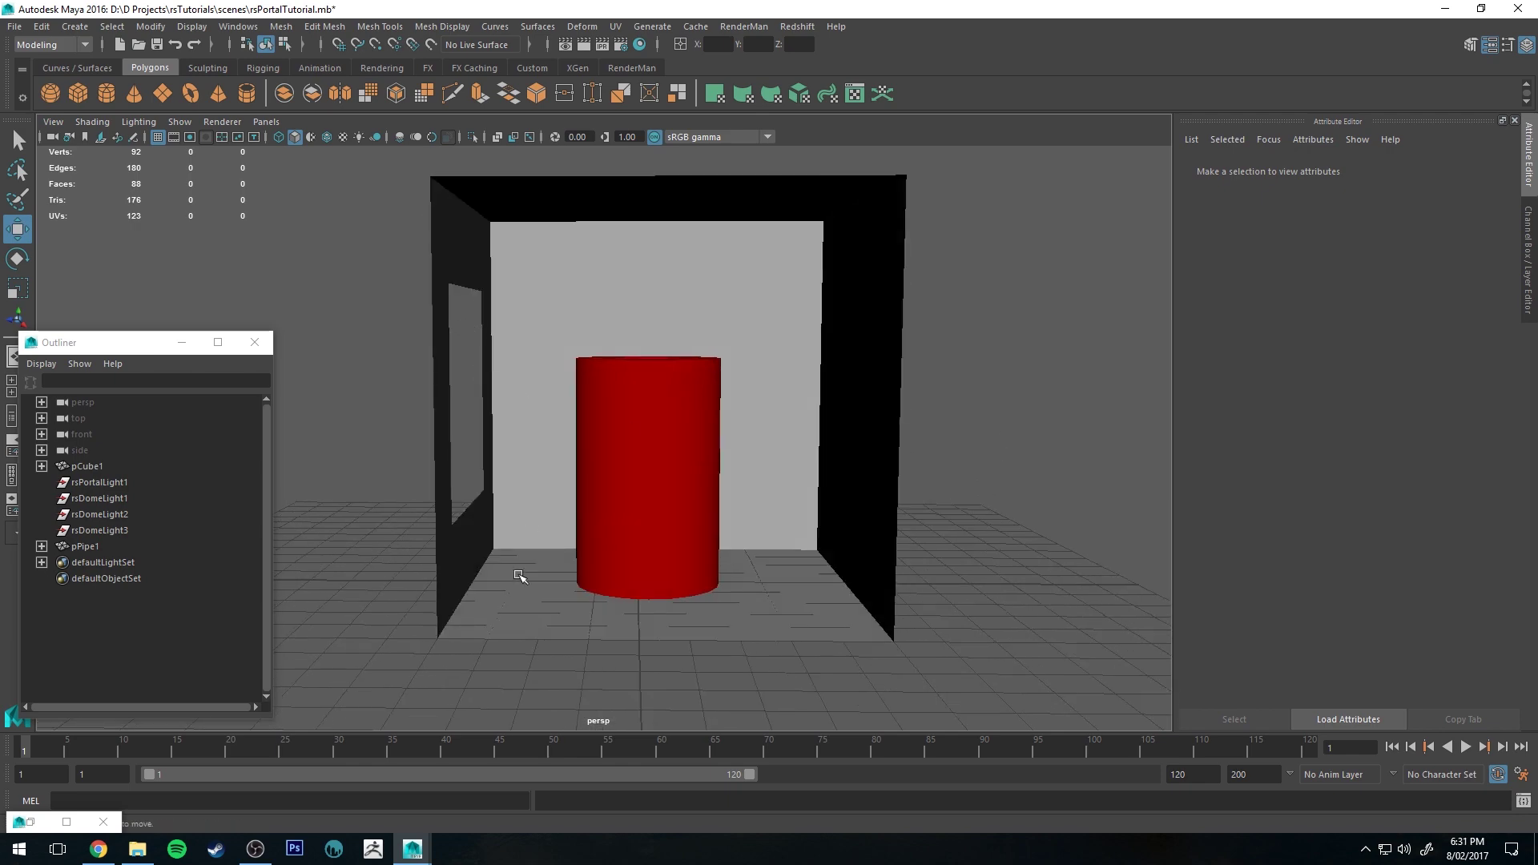
pyautogui.keyDown('alt'); pyautogui.moveTo(989, 395); pyautogui.dragTo(959, 330); pyautogui.keyUp('alt')
pyautogui.keyDown('alt'); pyautogui.moveTo(608, 386); pyautogui.dragTo(769, 368); pyautogui.keyUp('alt')
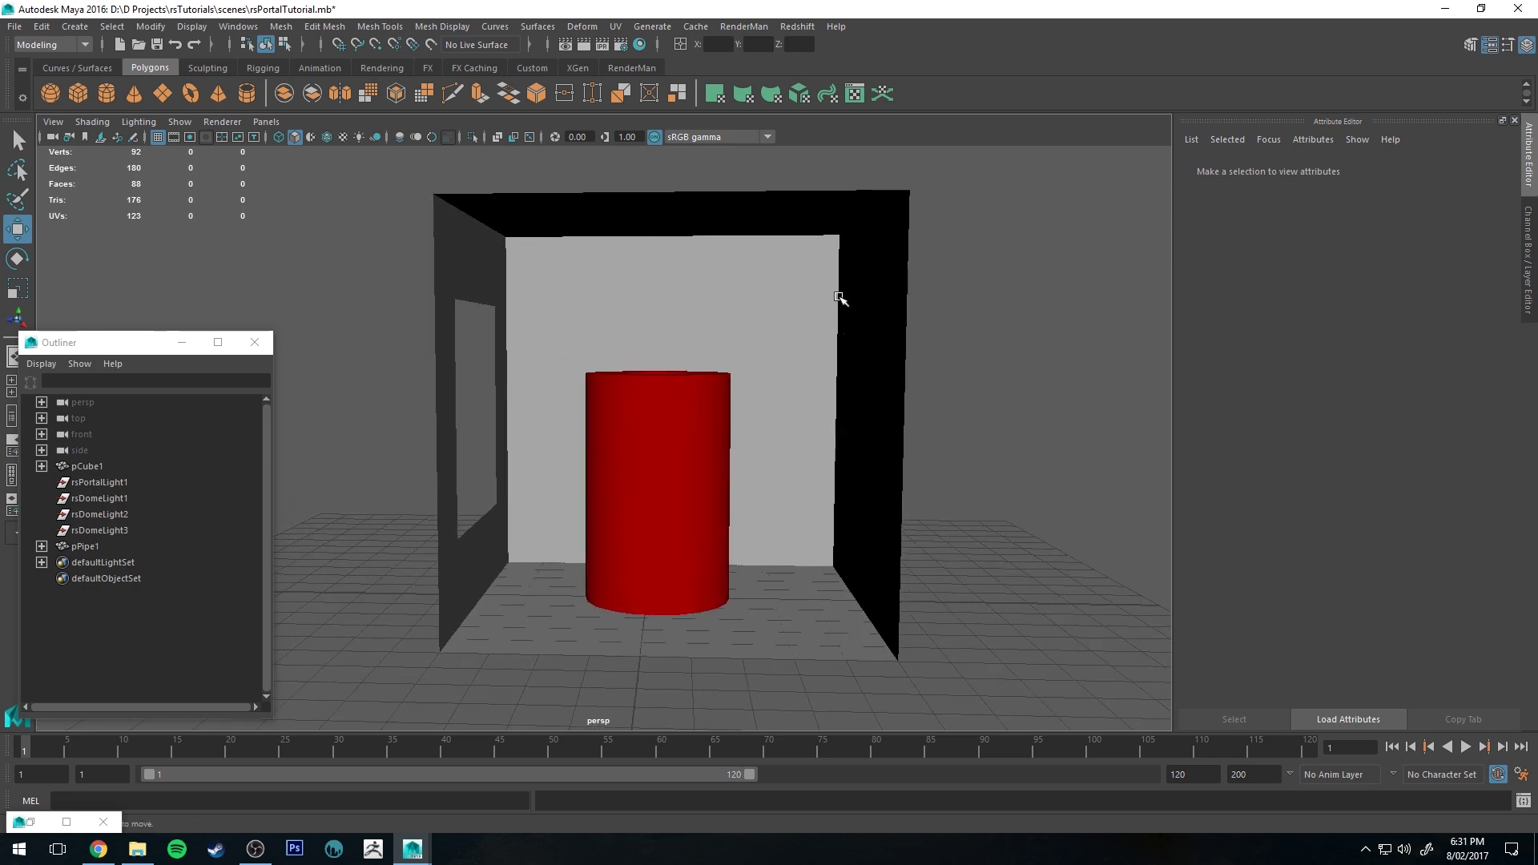
# Step: Create a Redshift Portal Light and fit it to the room's window opening, rotated -90 in Y and scaled to about 2.919
pyautogui.click(797, 27)
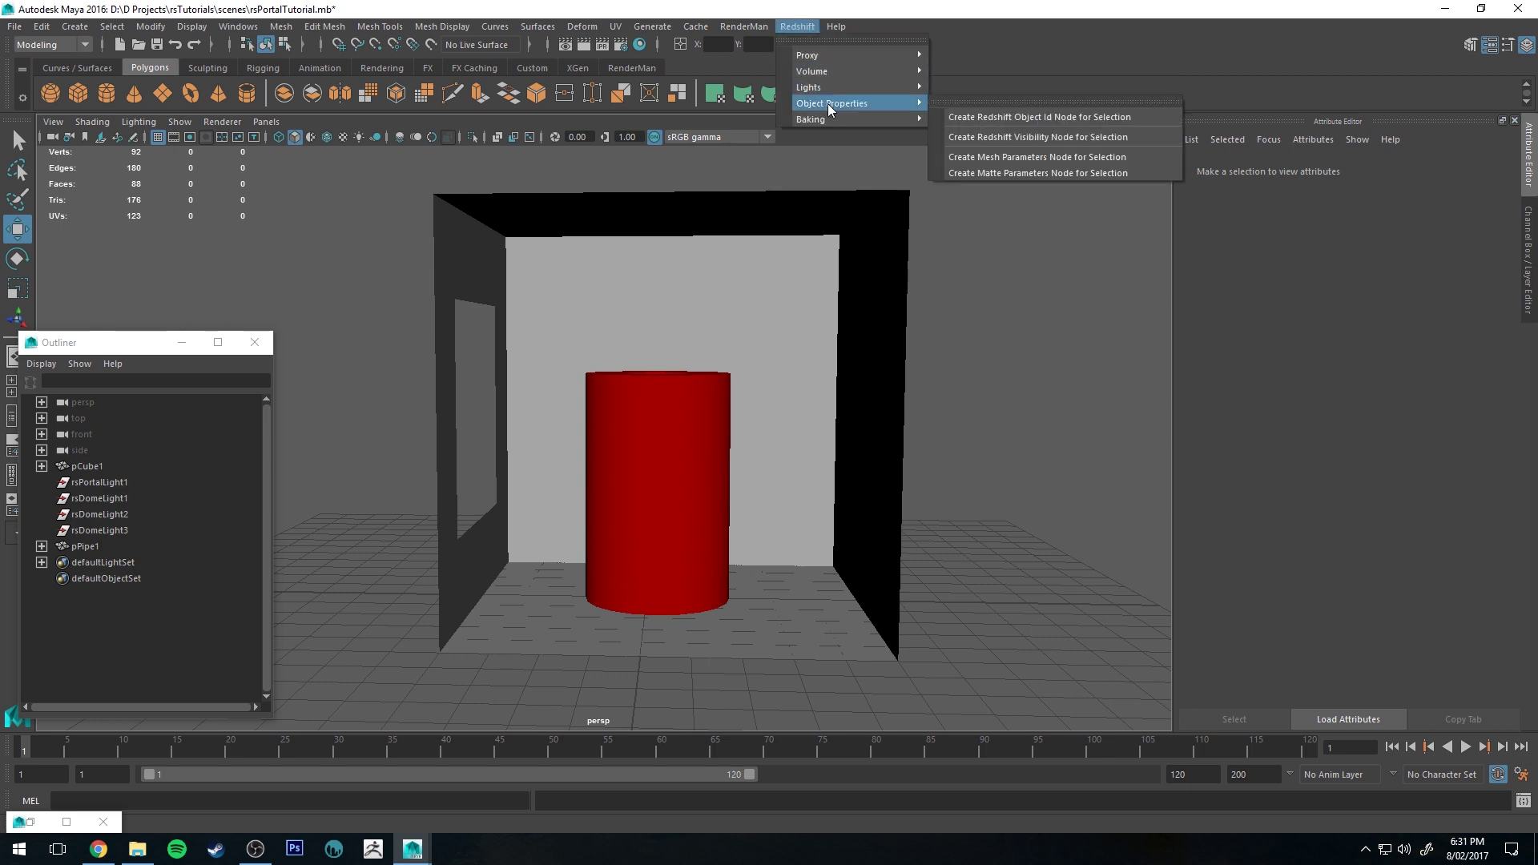
pyautogui.moveTo(848, 89)
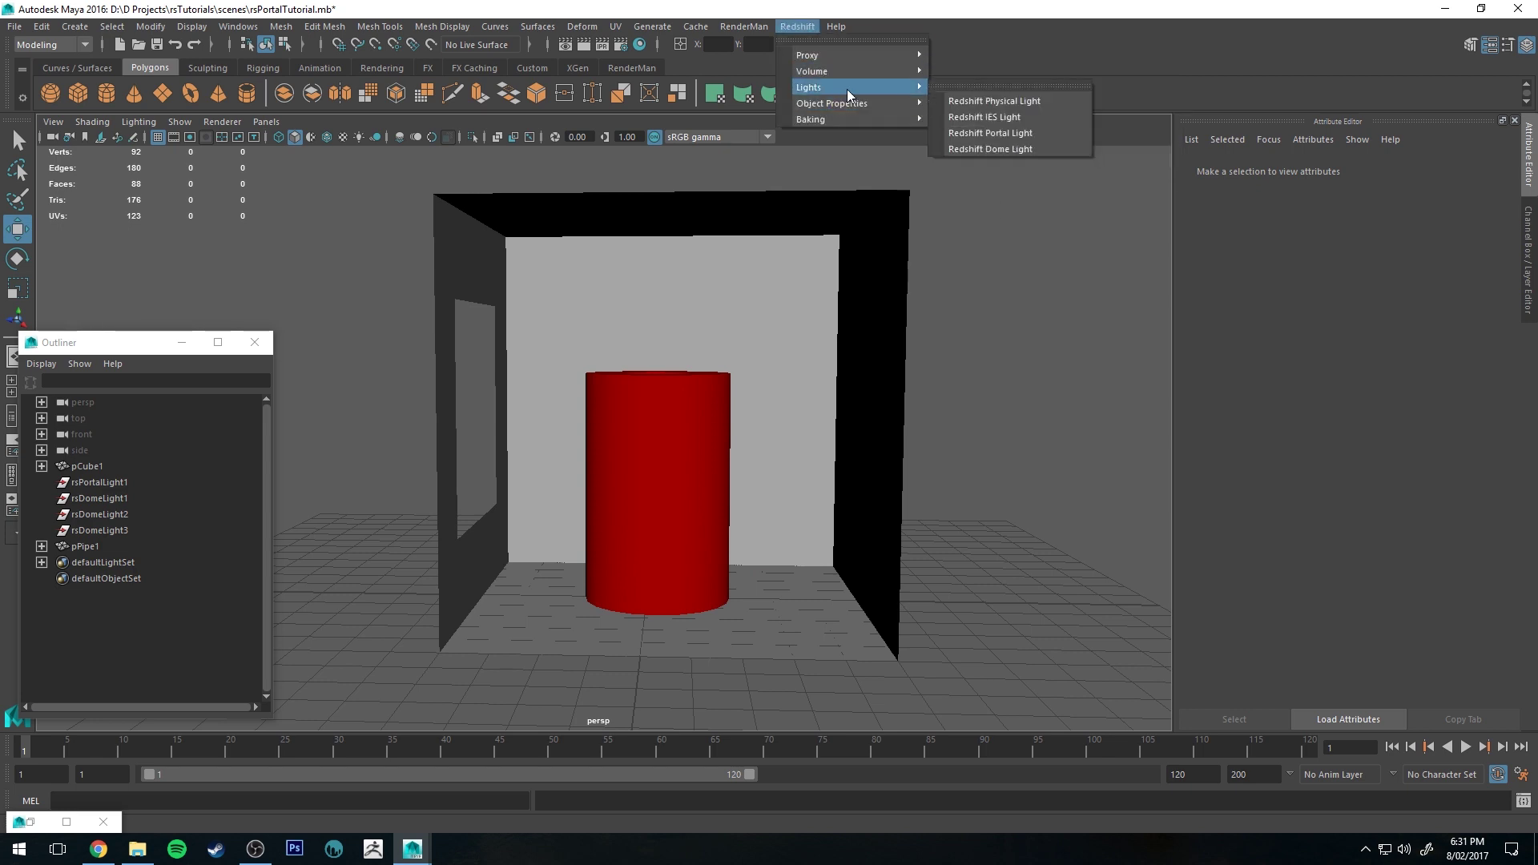
pyautogui.click(1011, 134)
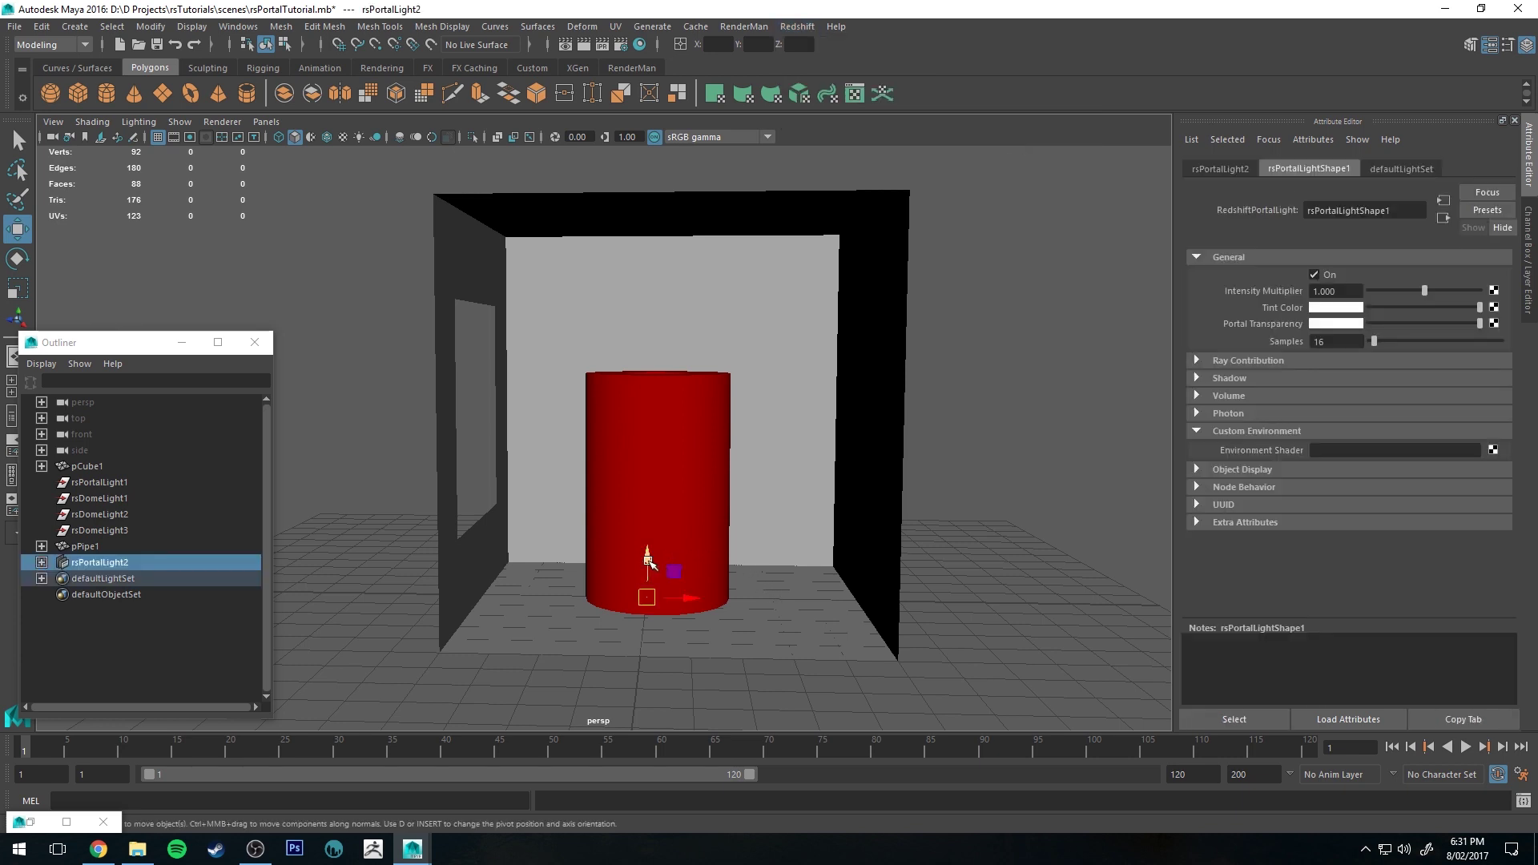
pyautogui.moveTo(672, 571); pyautogui.dragTo(516, 415)
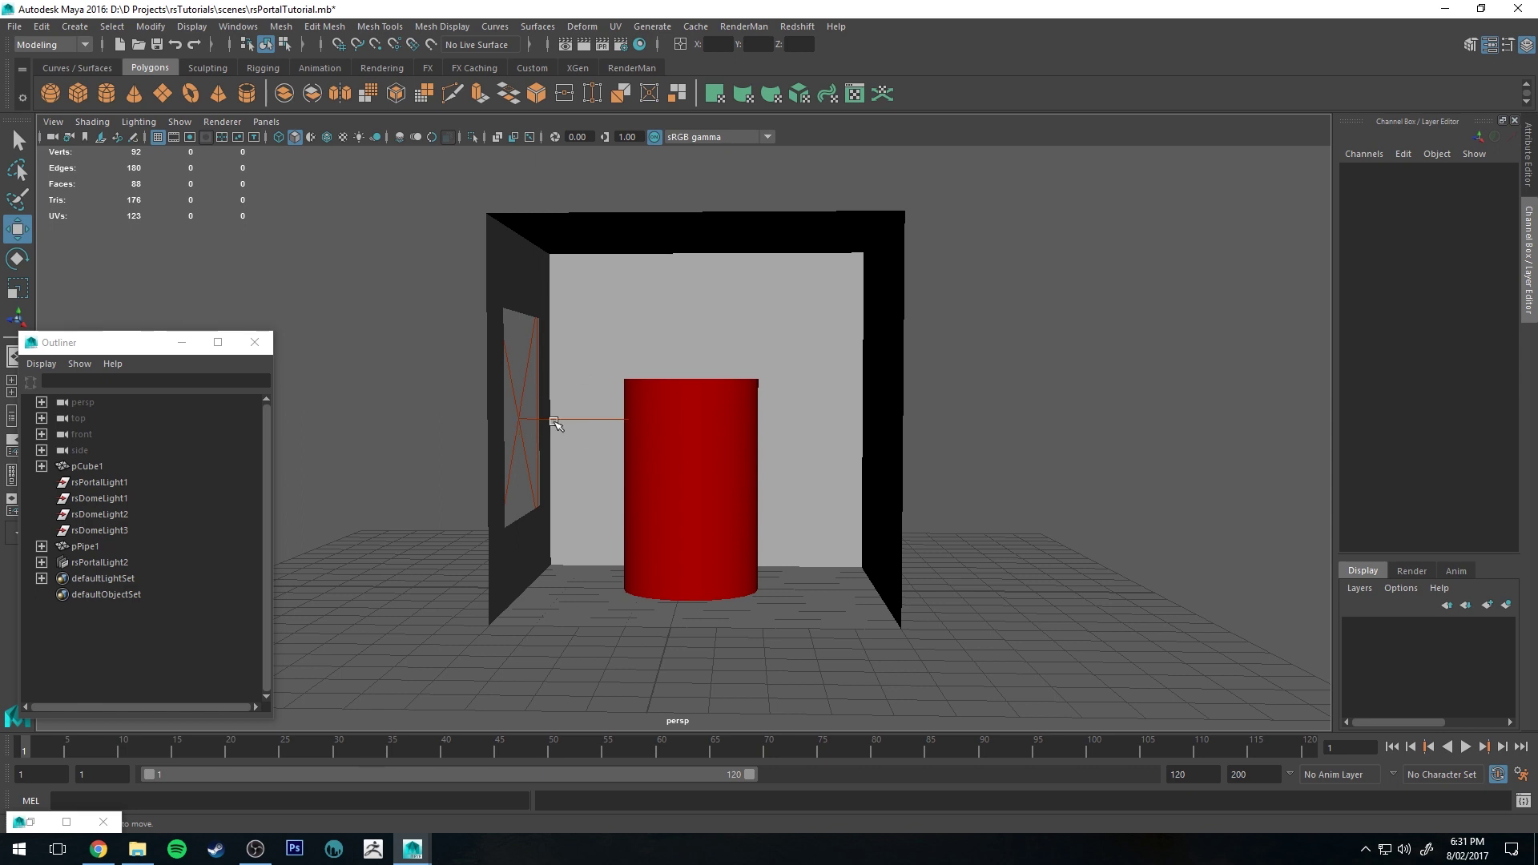
# Step: Assign a new RedshiftDomeLight as the portal light's custom environment shader
pyautogui.click(521, 412)
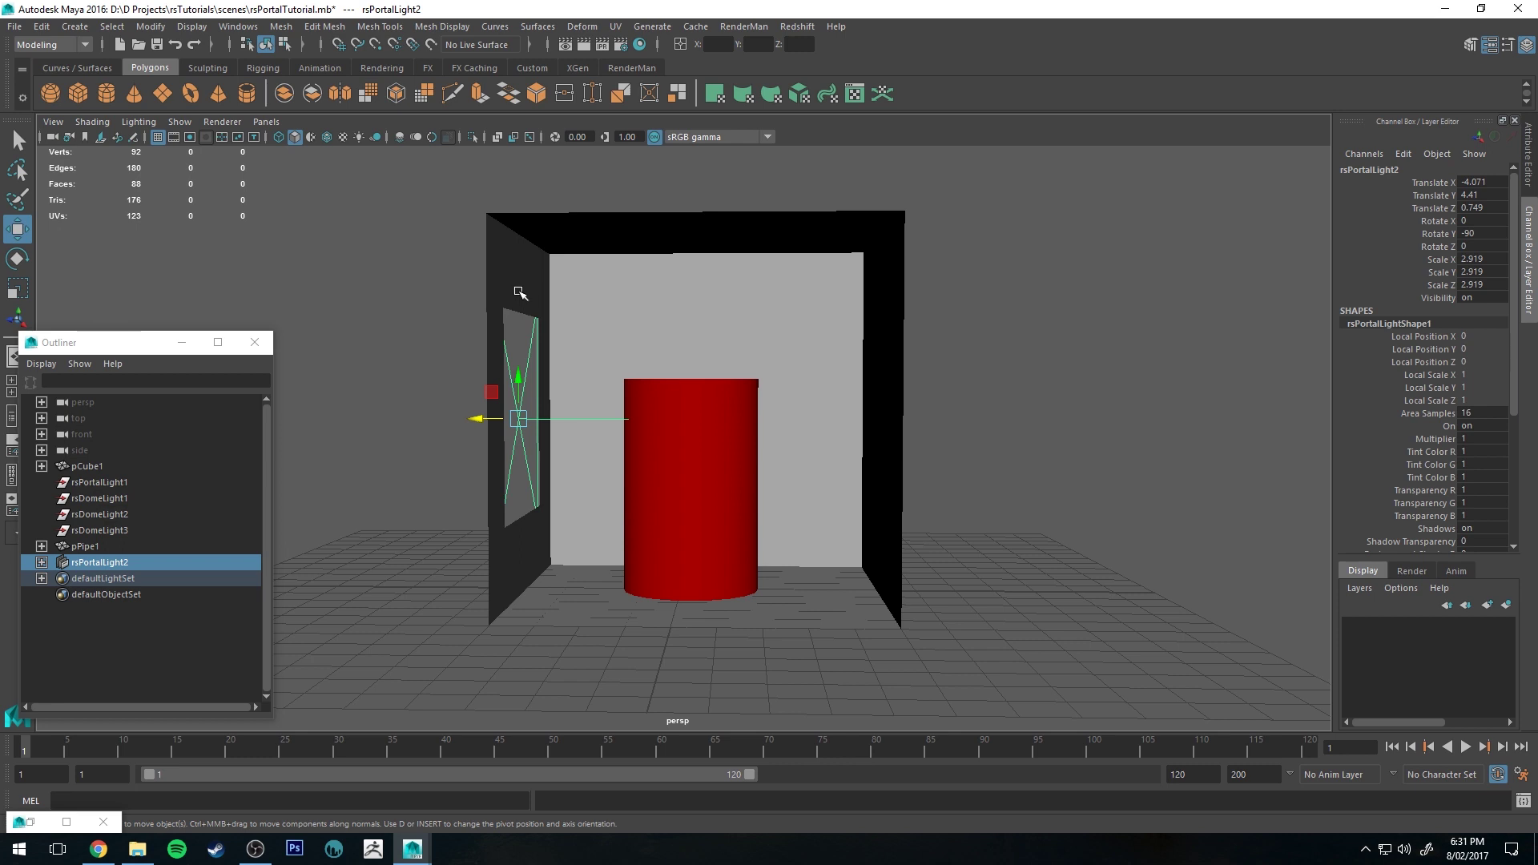
pyautogui.click(1529, 147)
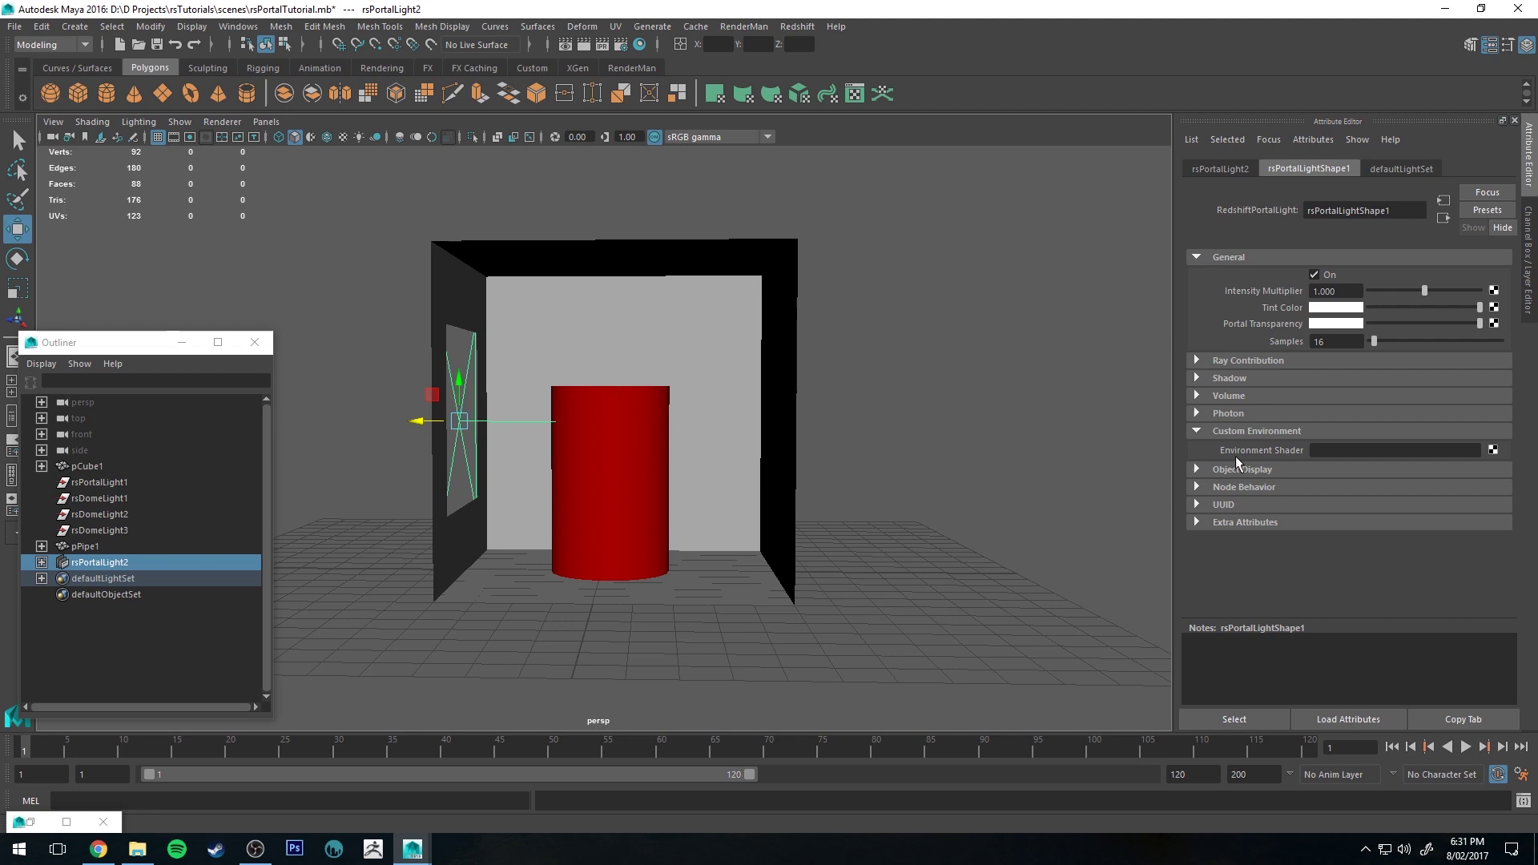
pyautogui.click(1201, 434)
pyautogui.click(1201, 434)
pyautogui.click(1494, 451)
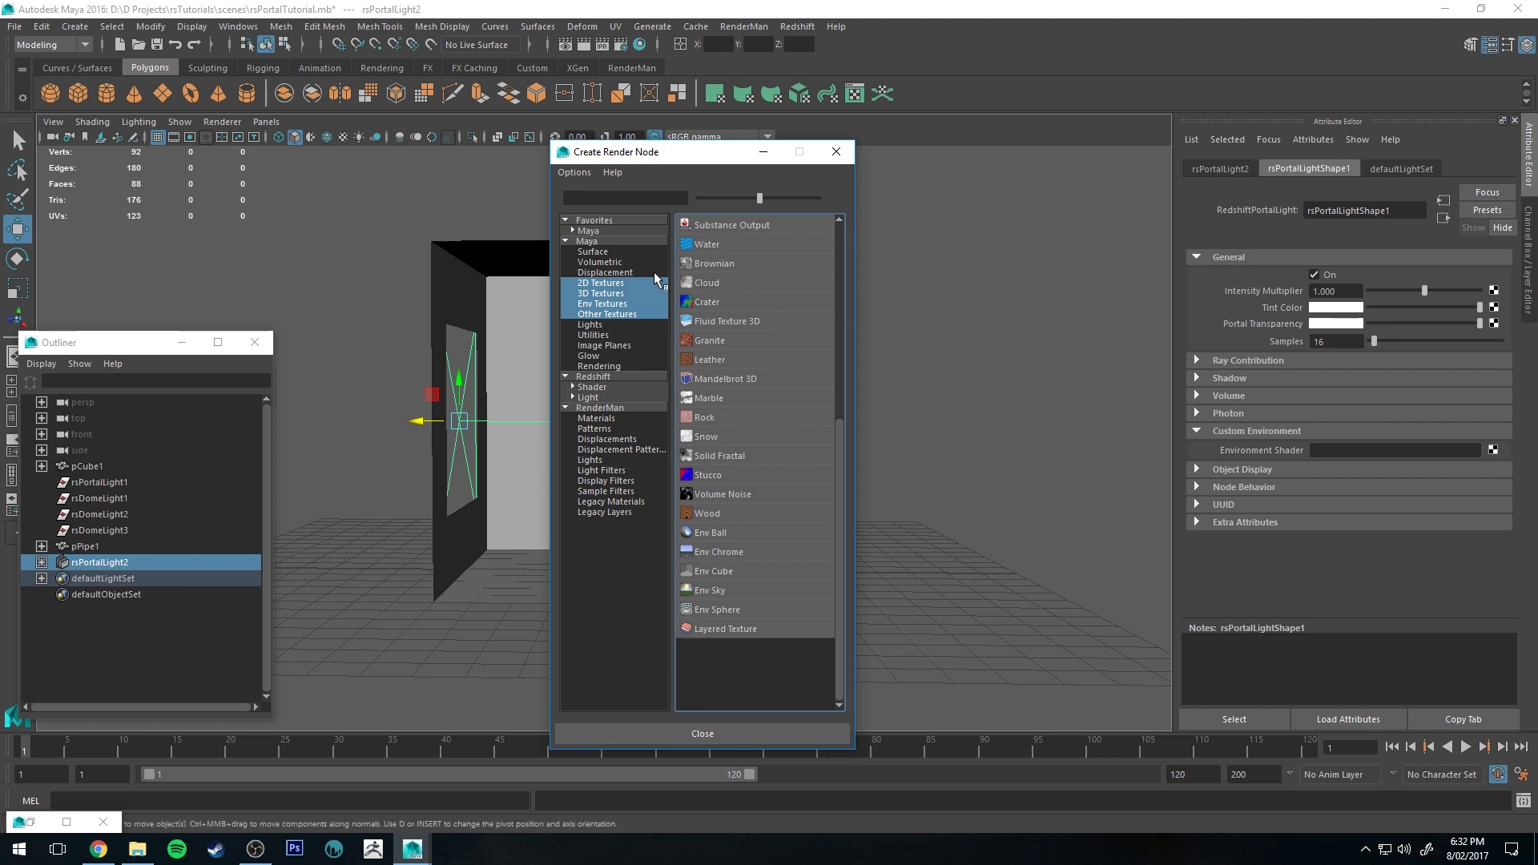
pyautogui.click(588, 397)
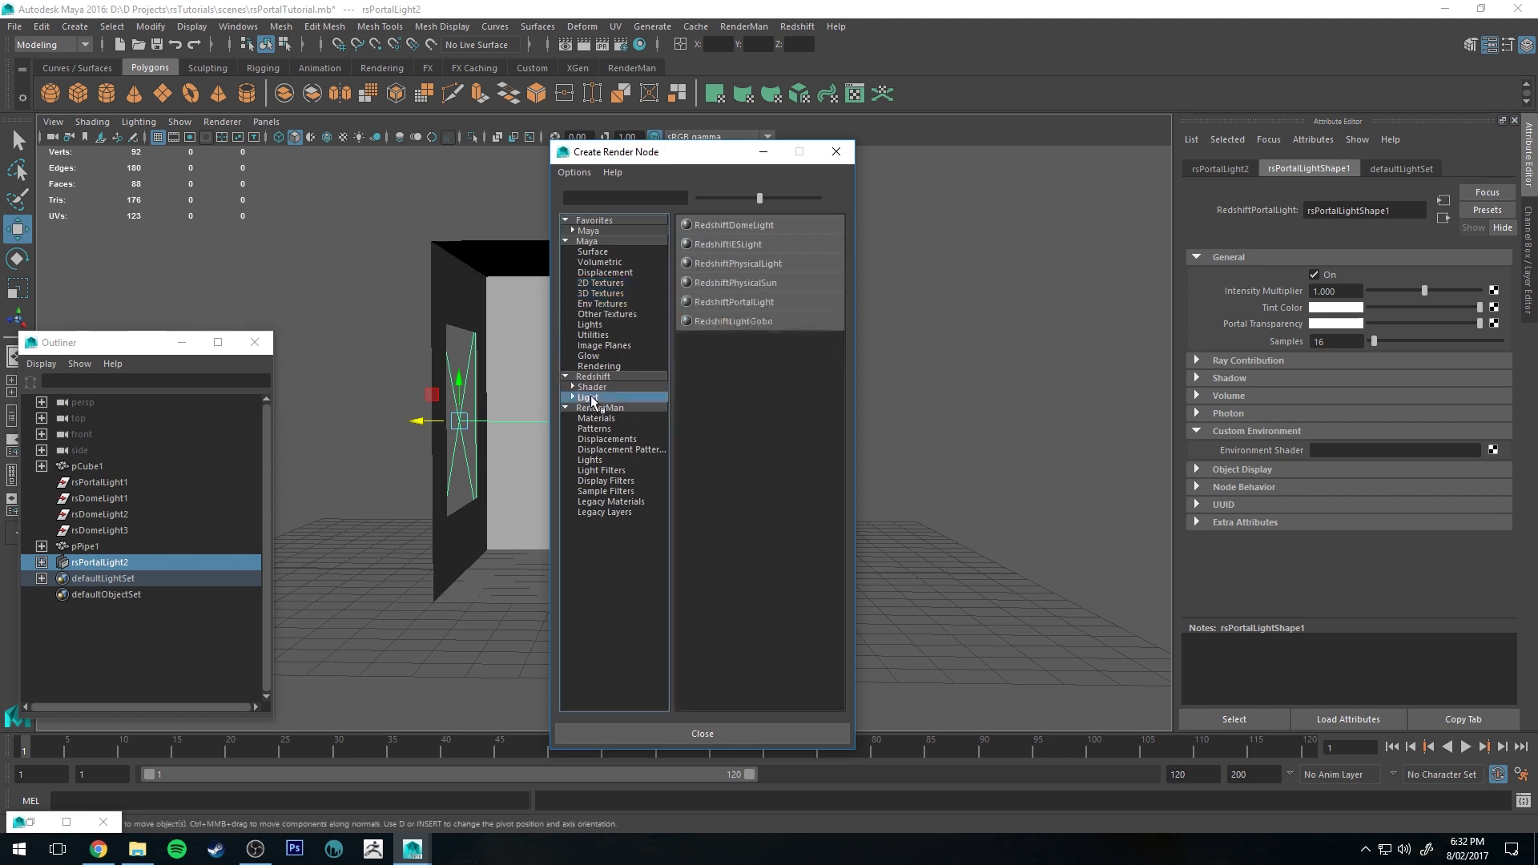
pyautogui.click(725, 225)
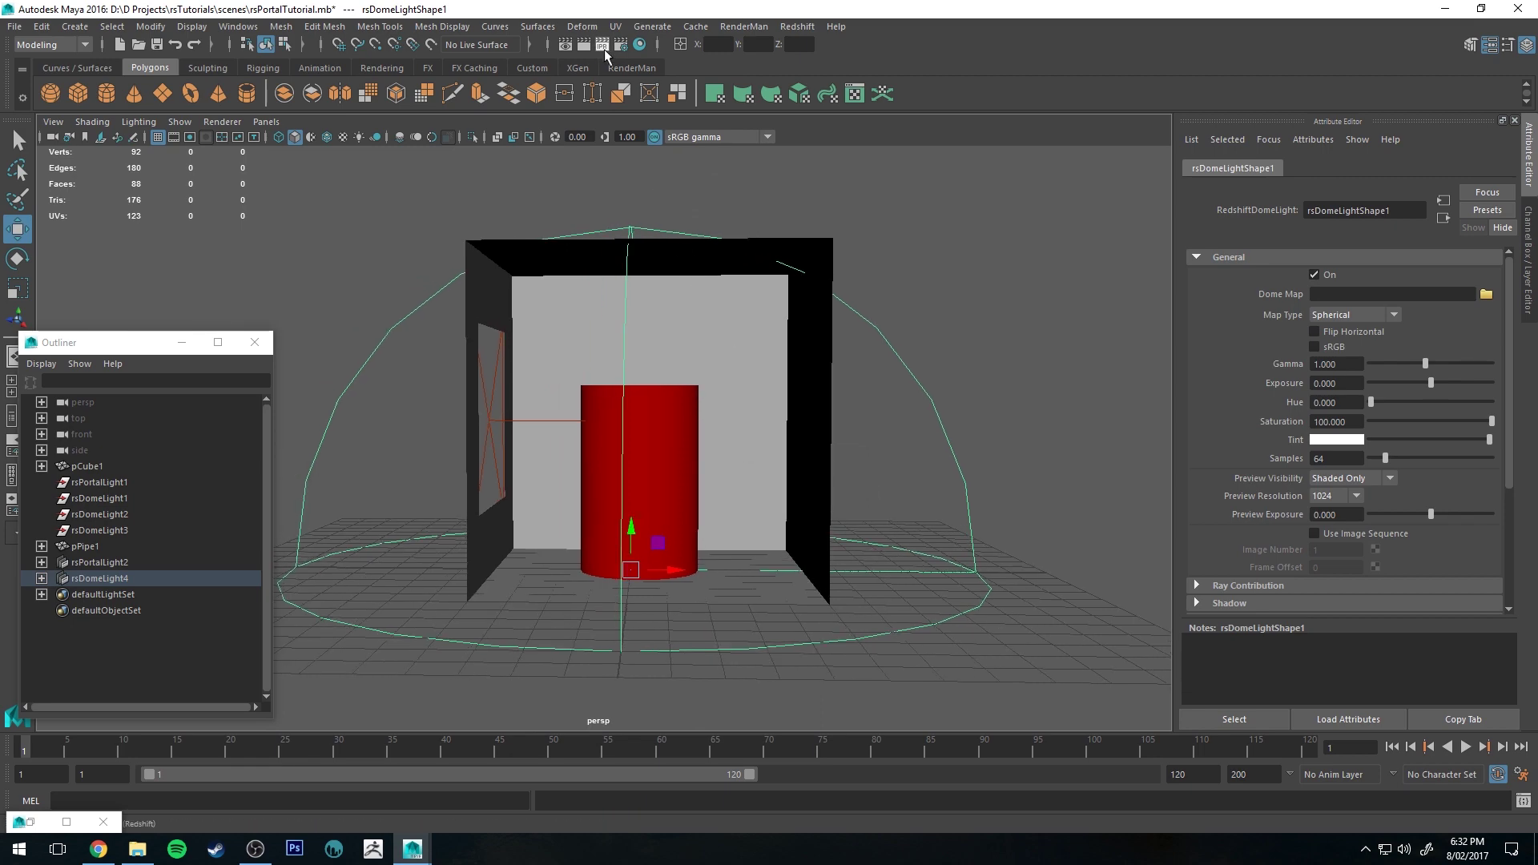
# Step: Start a Redshift IPR render and check the room's lighting from several angles beside the viewport
pyautogui.click(604, 49)
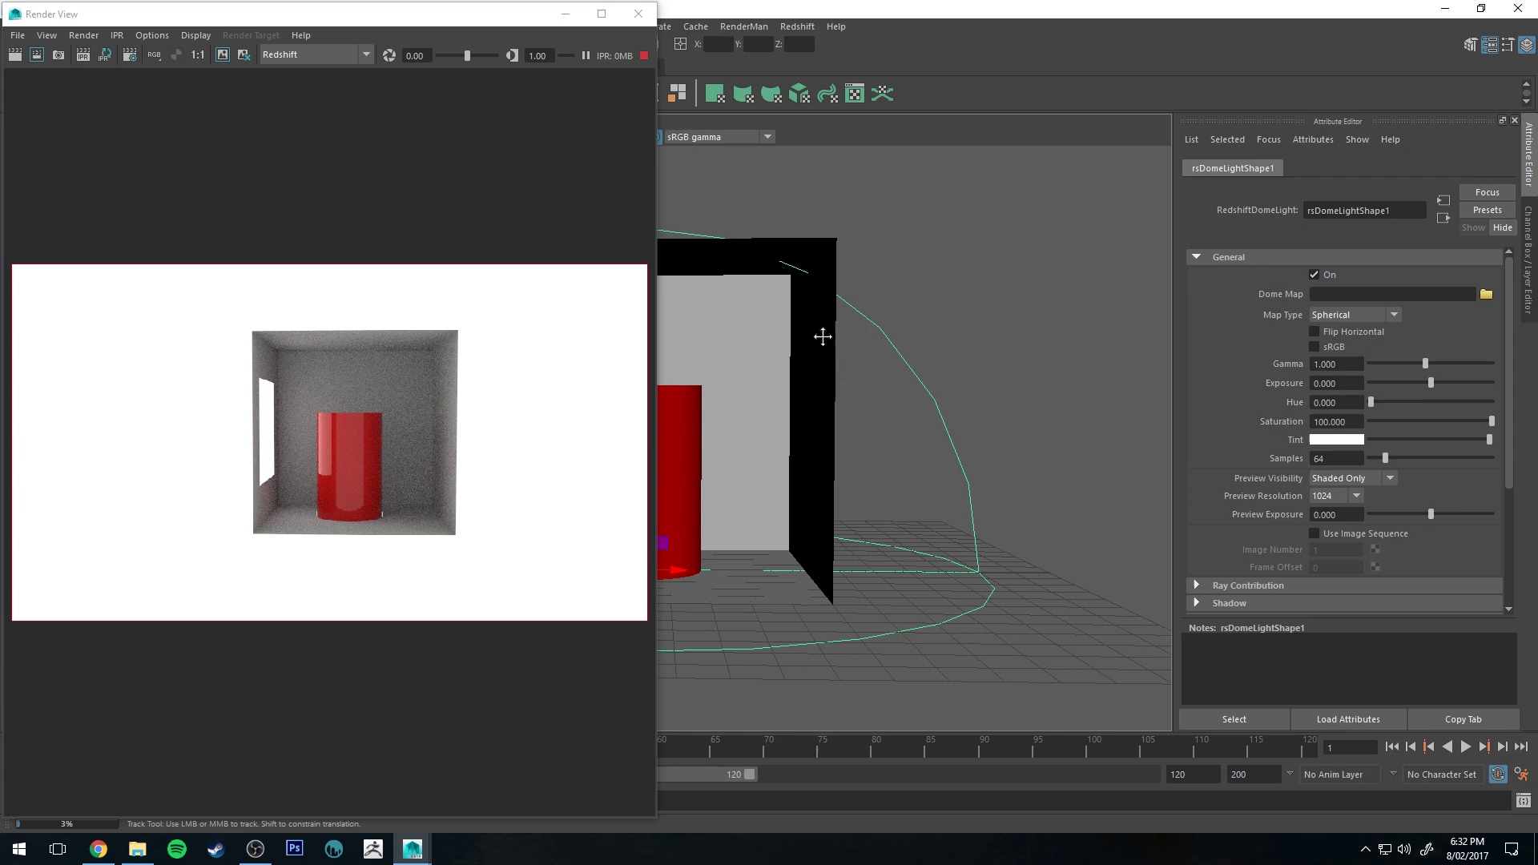
pyautogui.scroll(5, 889, 393)
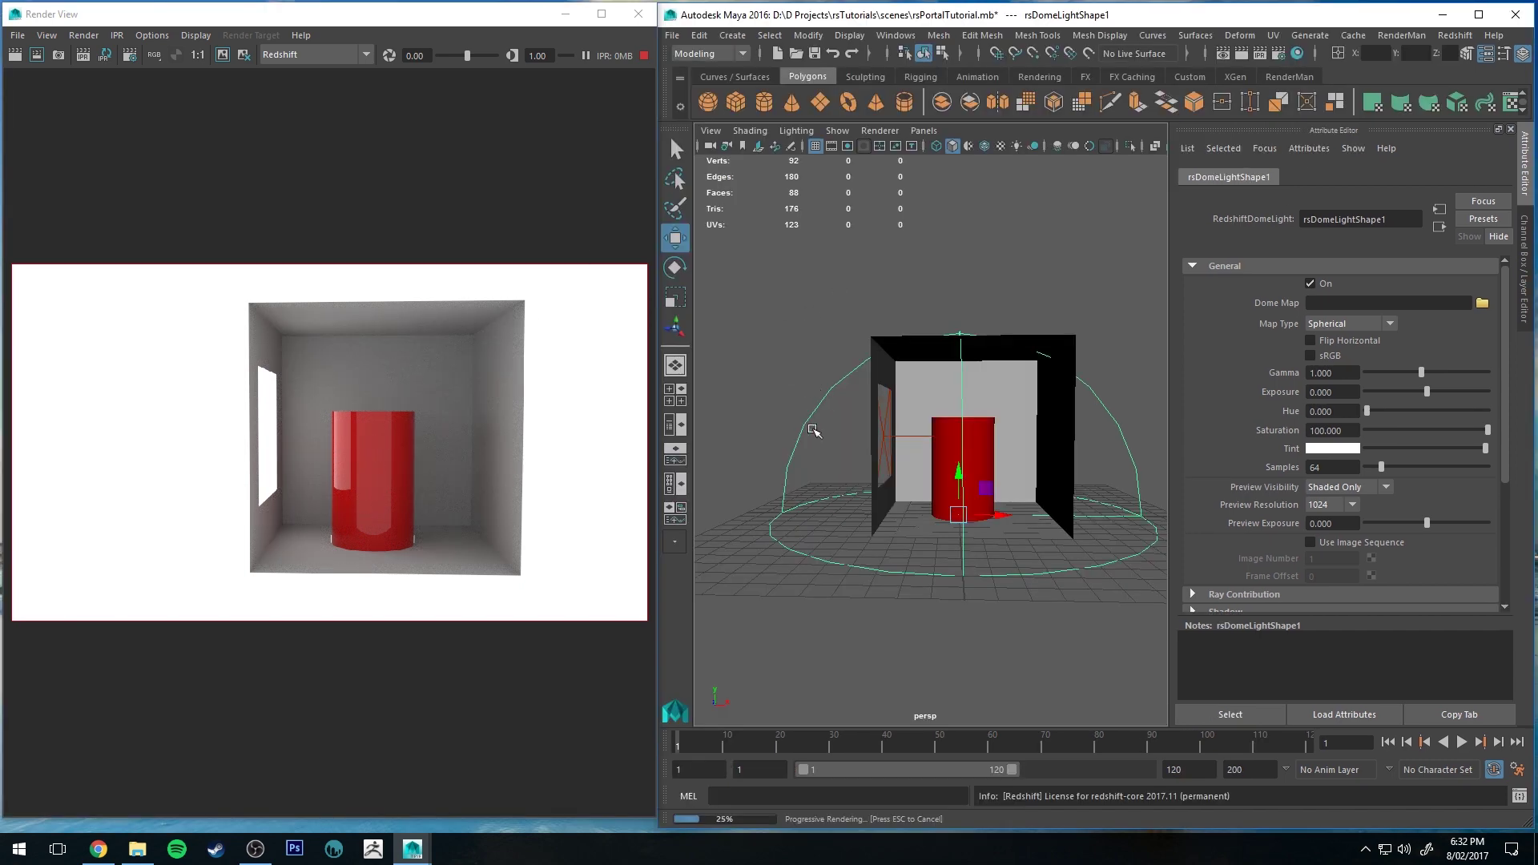
pyautogui.keyDown('alt'); pyautogui.moveTo(818, 370); pyautogui.dragTo(839, 364); pyautogui.keyUp('alt')
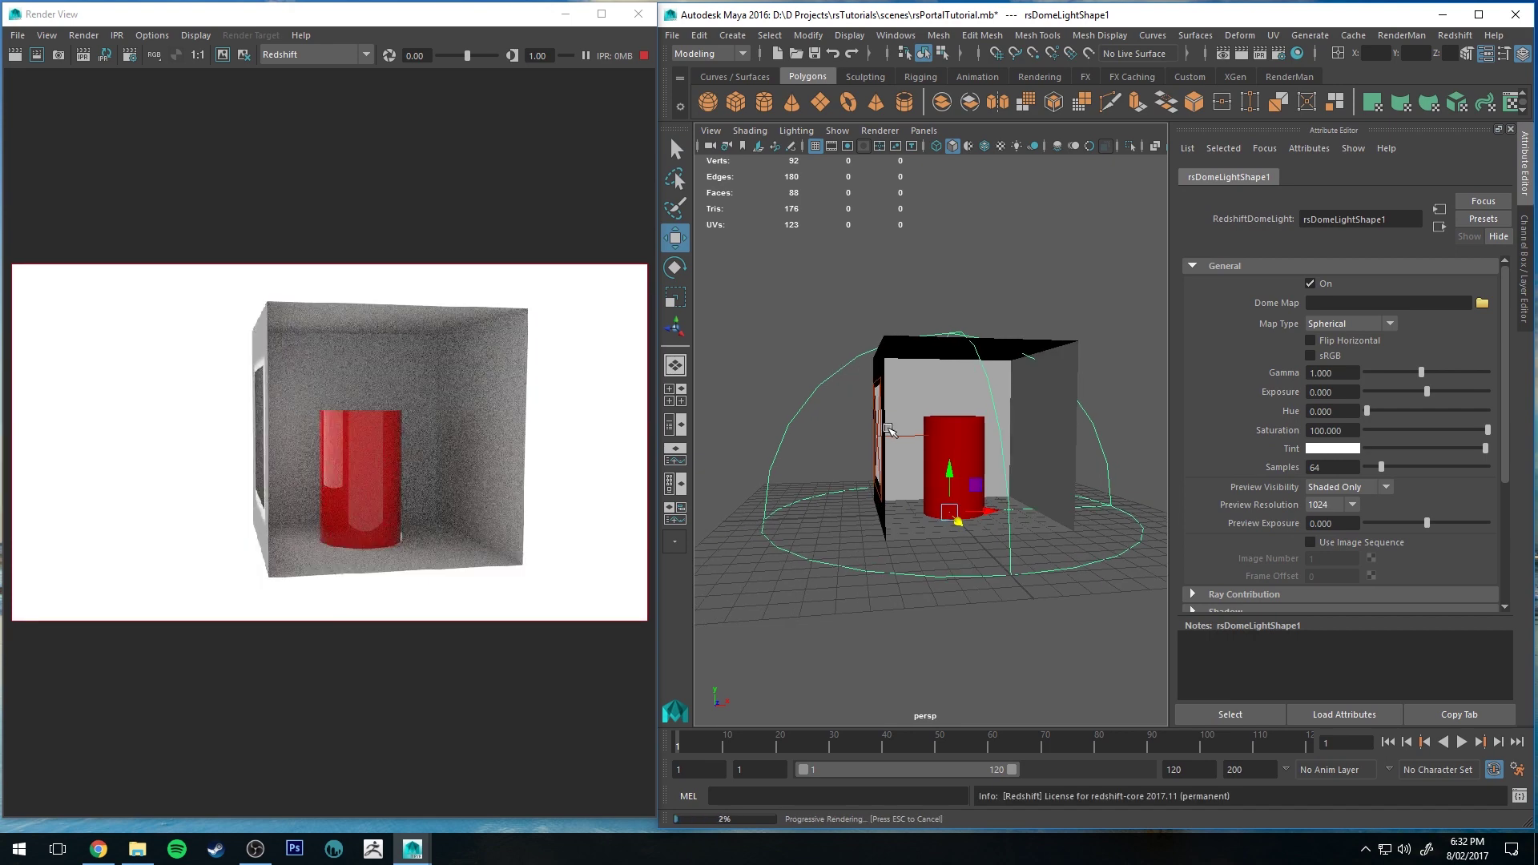
pyautogui.keyDown('alt'); pyautogui.moveTo(891, 433); pyautogui.dragTo(893, 358); pyautogui.keyUp('alt')
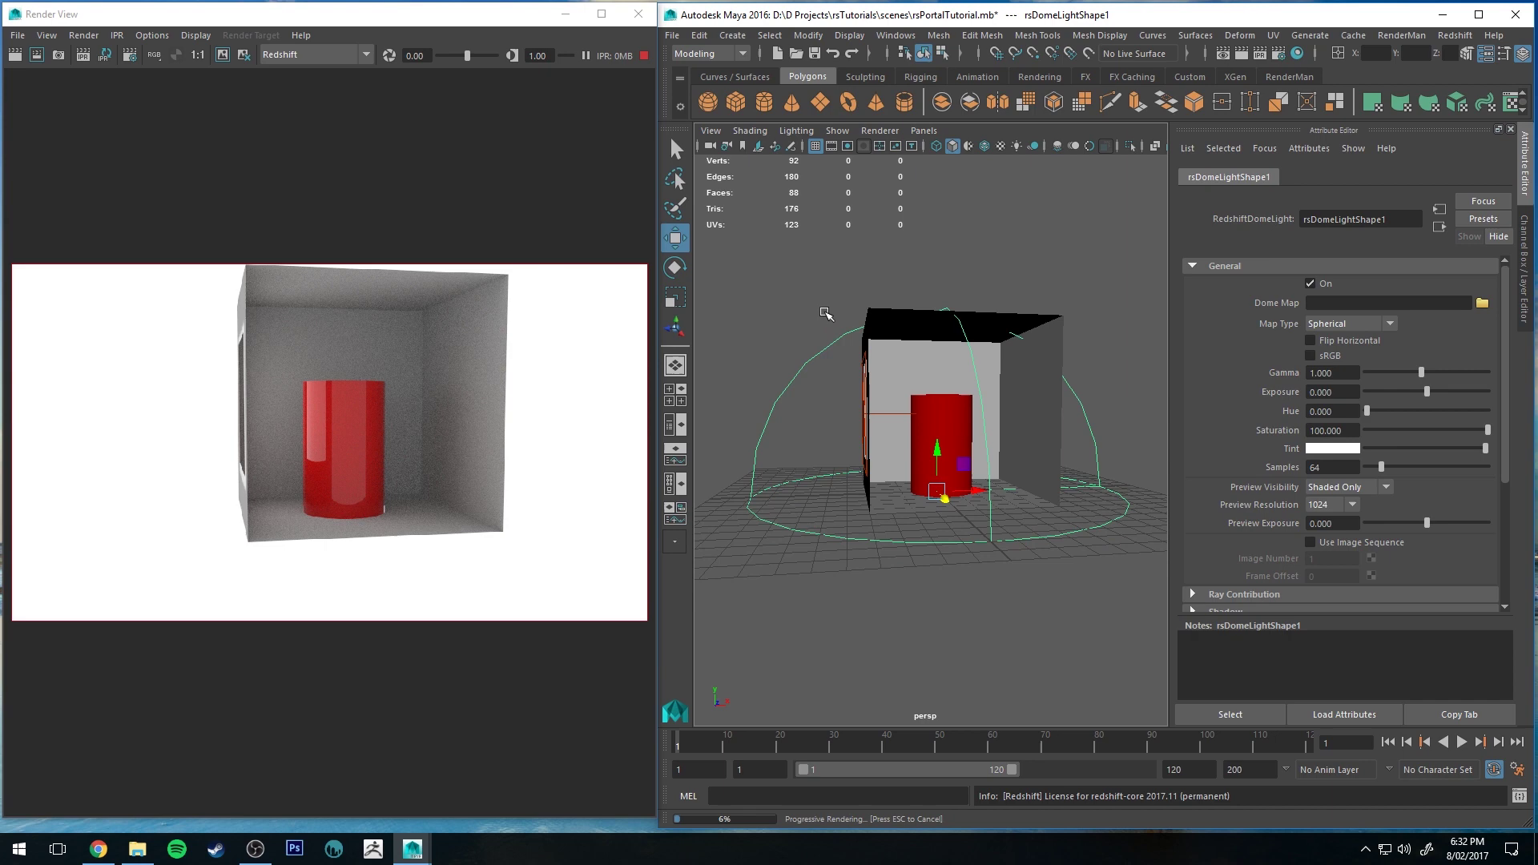
pyautogui.moveTo(827, 315)
pyautogui.keyDown('alt'); pyautogui.mouseDown()
pyautogui.moveTo(871, 311)
pyautogui.moveTo(777, 320)
pyautogui.moveTo(814, 334)
pyautogui.mouseUp(); pyautogui.keyUp('alt')
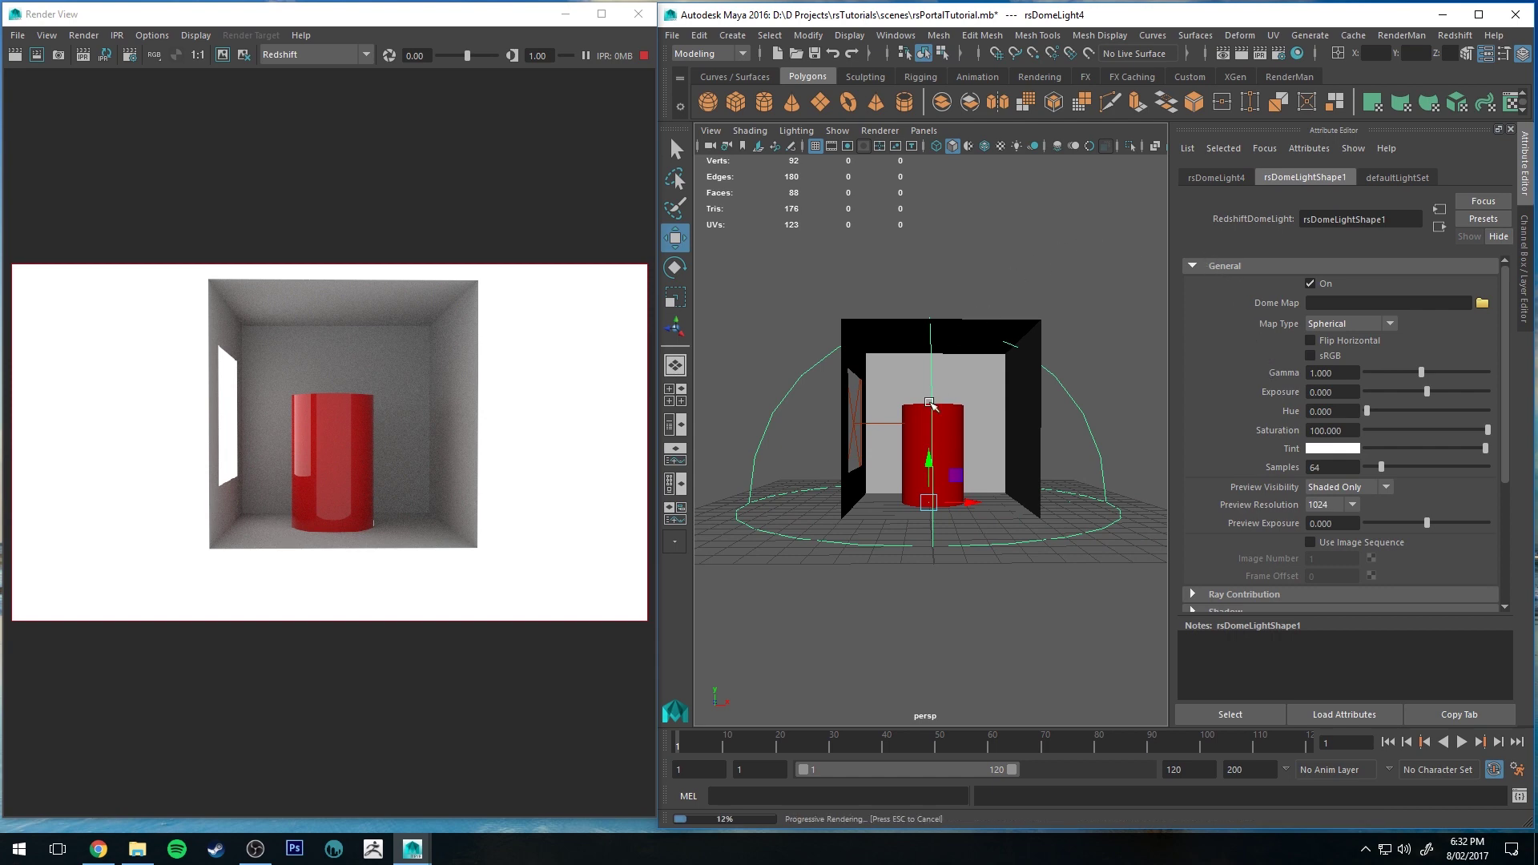
# Step: Turn off Affects Diffuse and Affects Specular in the dome light's ray contribution settings
pyautogui.scroll(-4, 1220, 409)
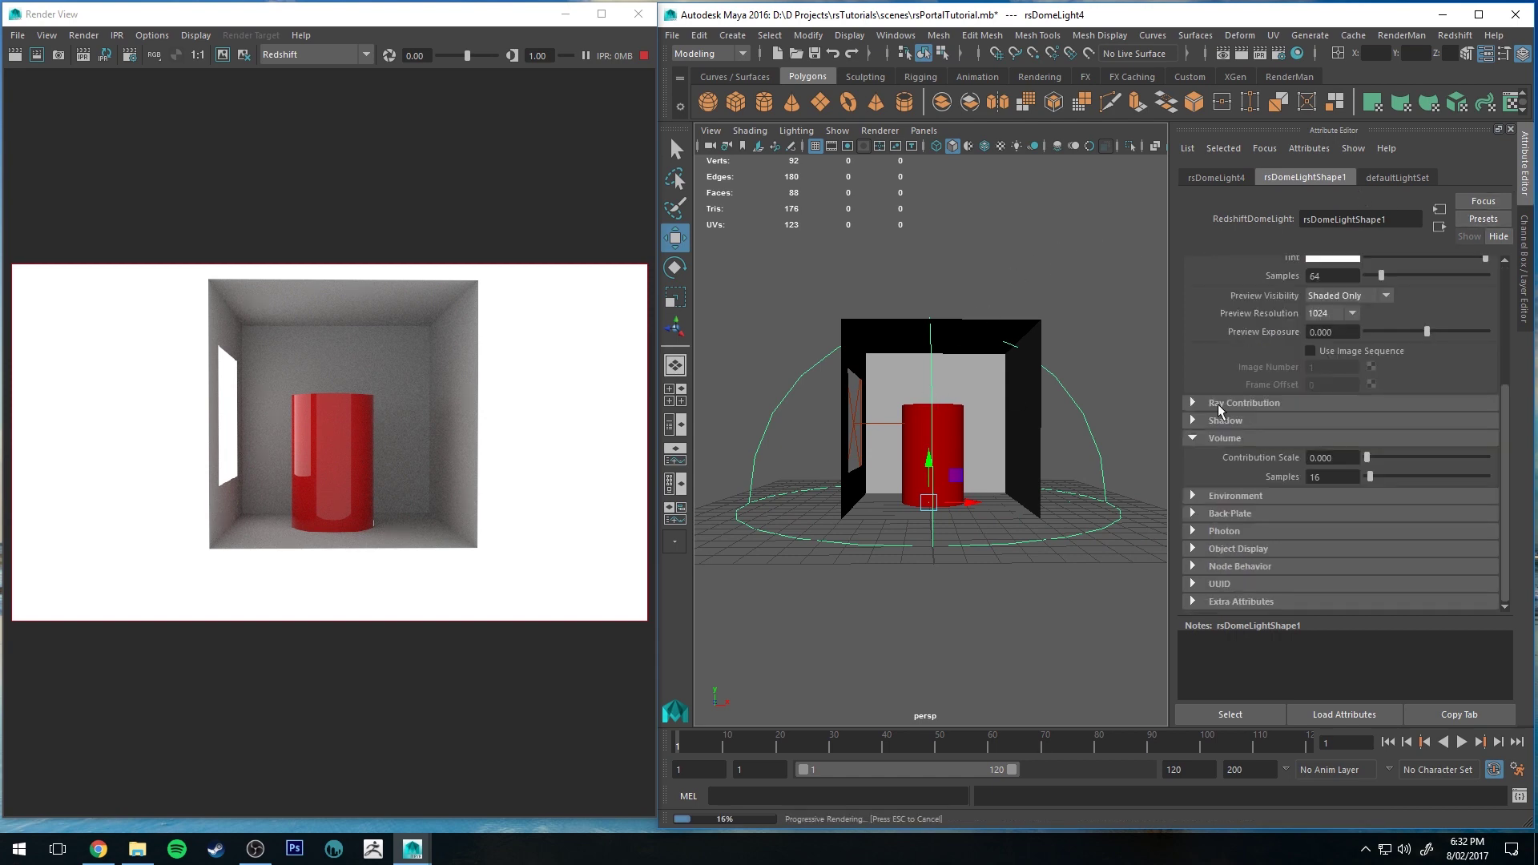
pyautogui.click(1202, 441)
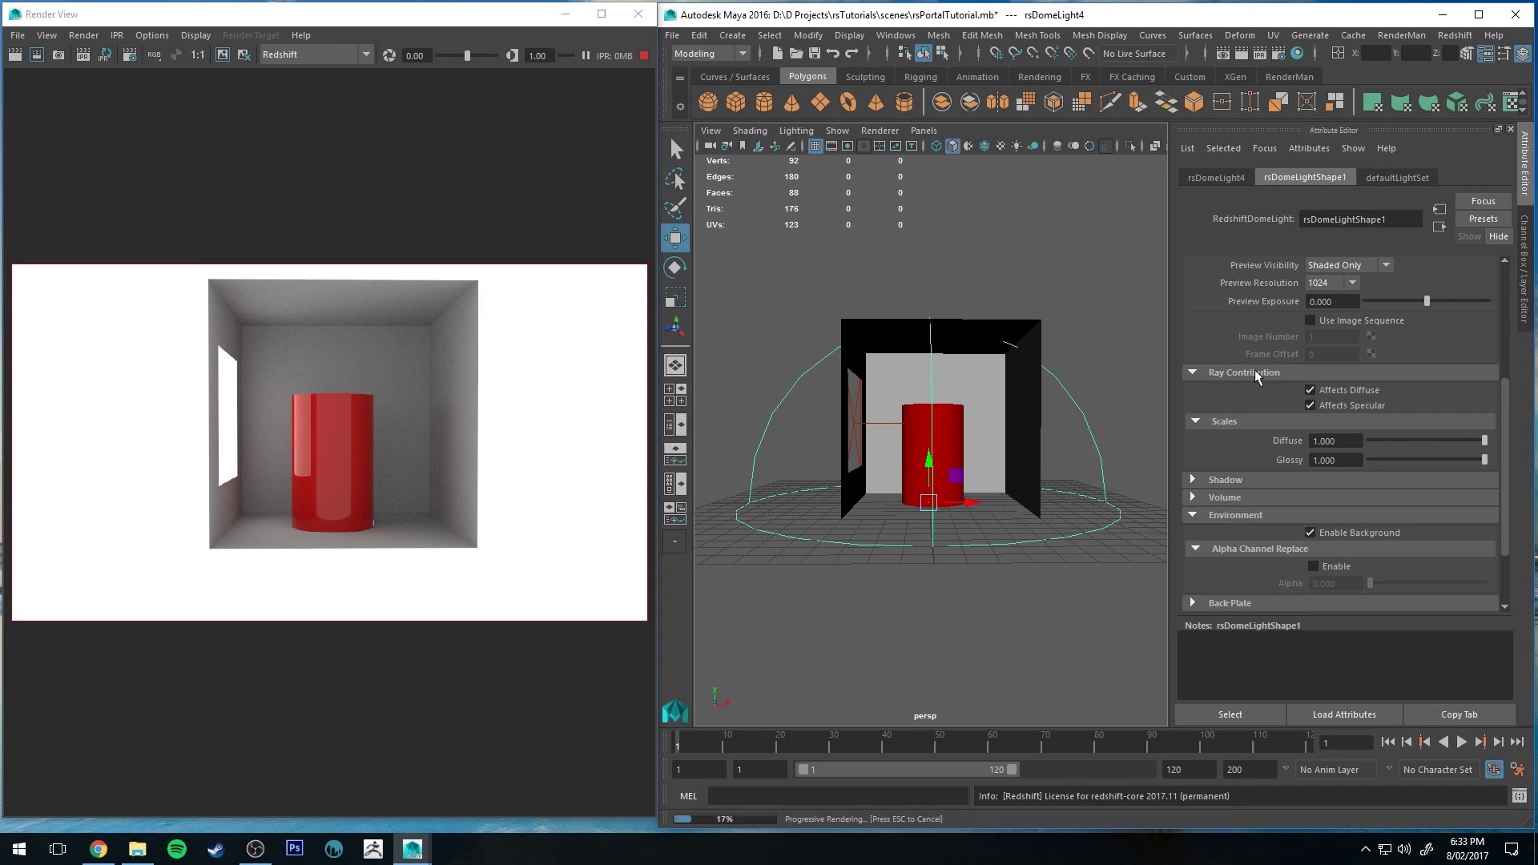
pyautogui.click(1350, 390)
pyautogui.click(1348, 405)
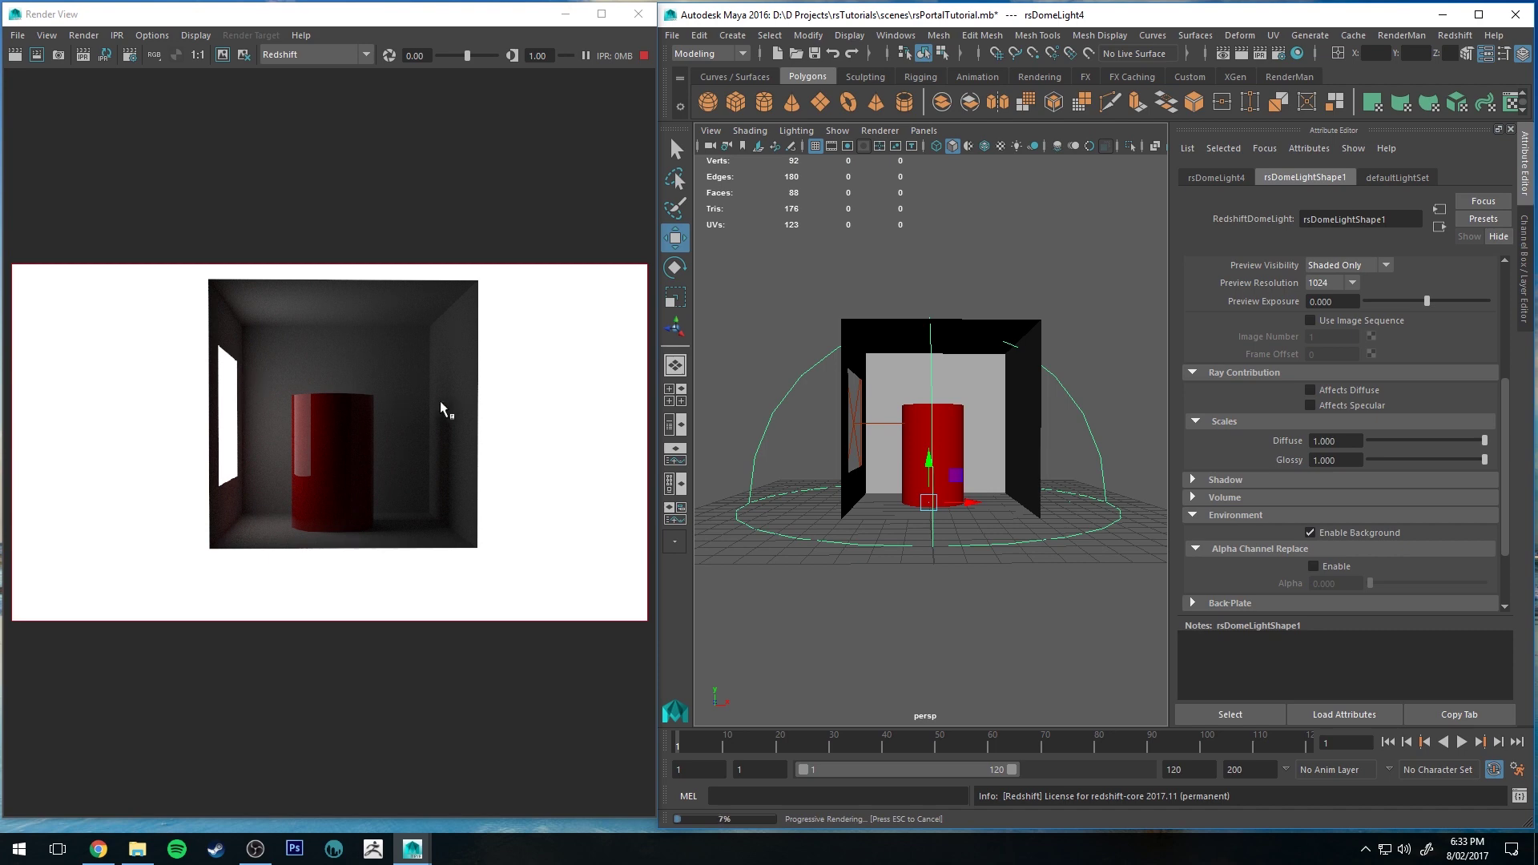
# Step: Turn off Enable Background in the dome light's environment settings
pyautogui.click(856, 413)
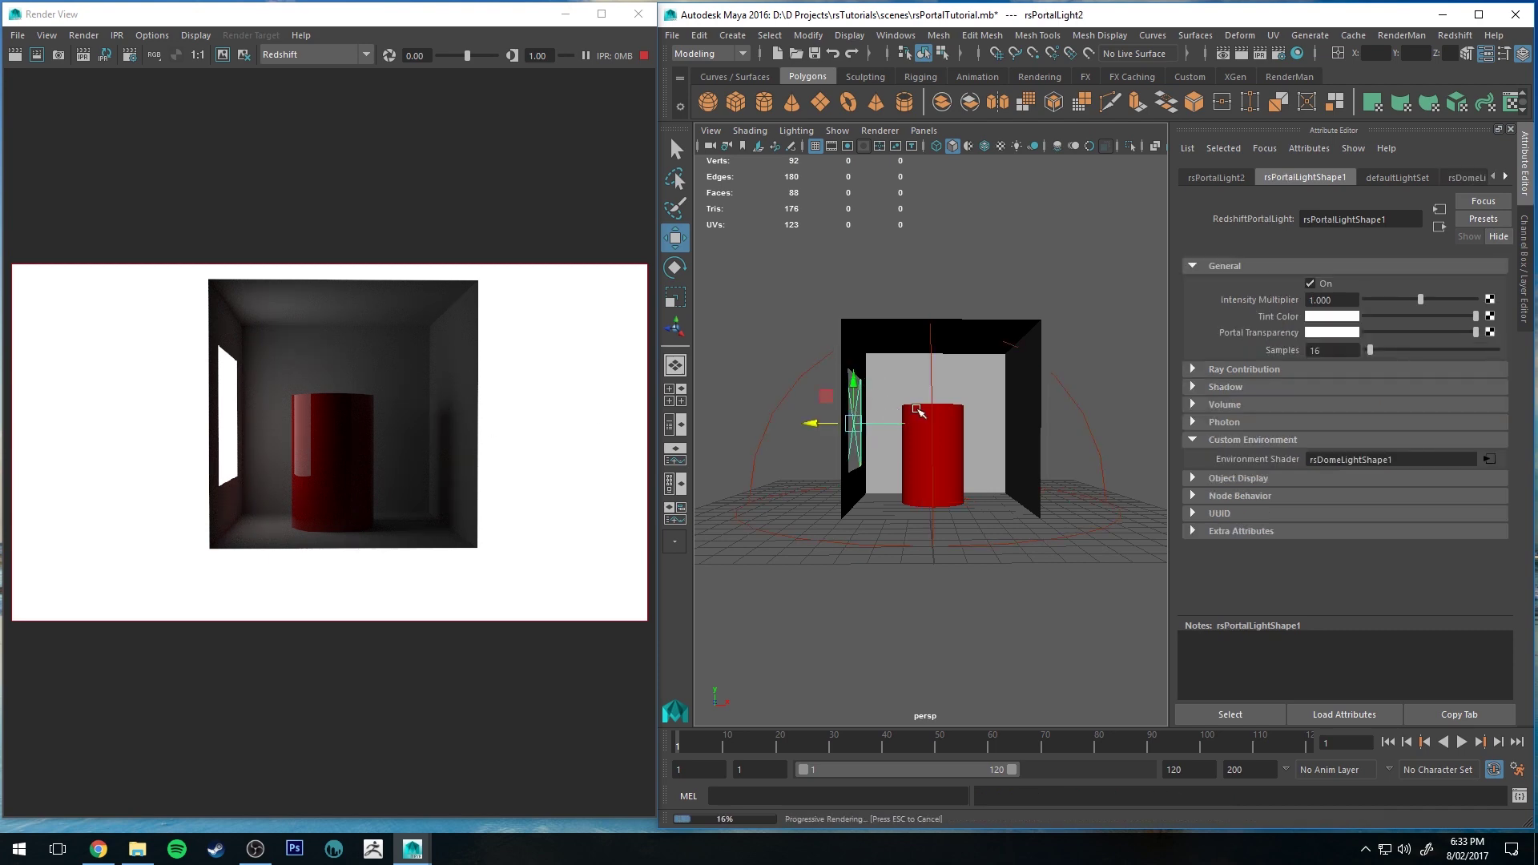
pyautogui.keyDown('alt'); pyautogui.moveTo(845, 393); pyautogui.dragTo(881, 398); pyautogui.keyUp('alt')
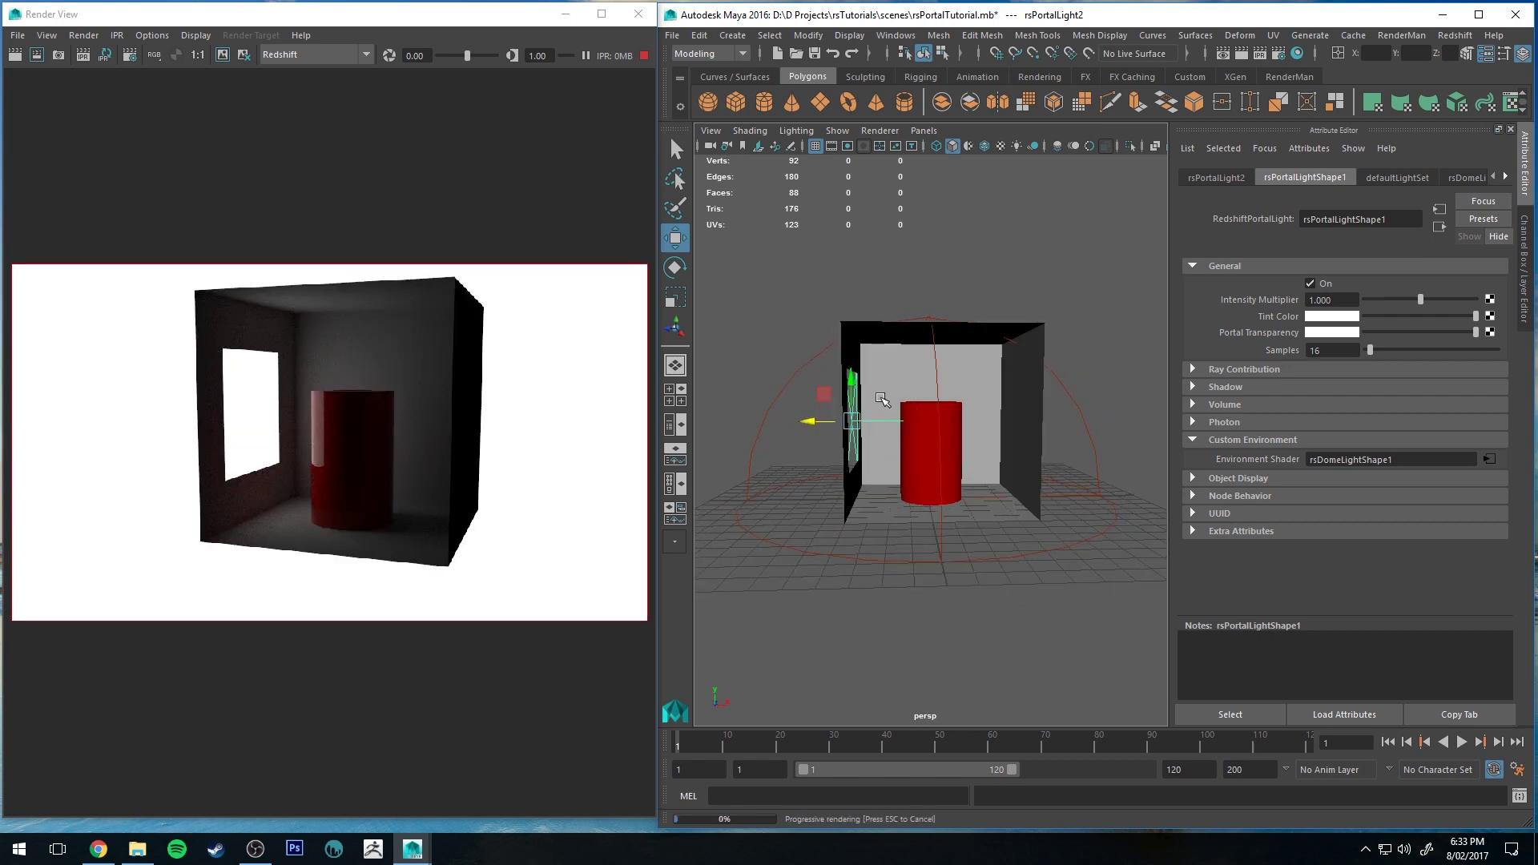
pyautogui.keyDown('alt'); pyautogui.moveTo(881, 398); pyautogui.dragTo(939, 611, button='right'); pyautogui.keyUp('alt')
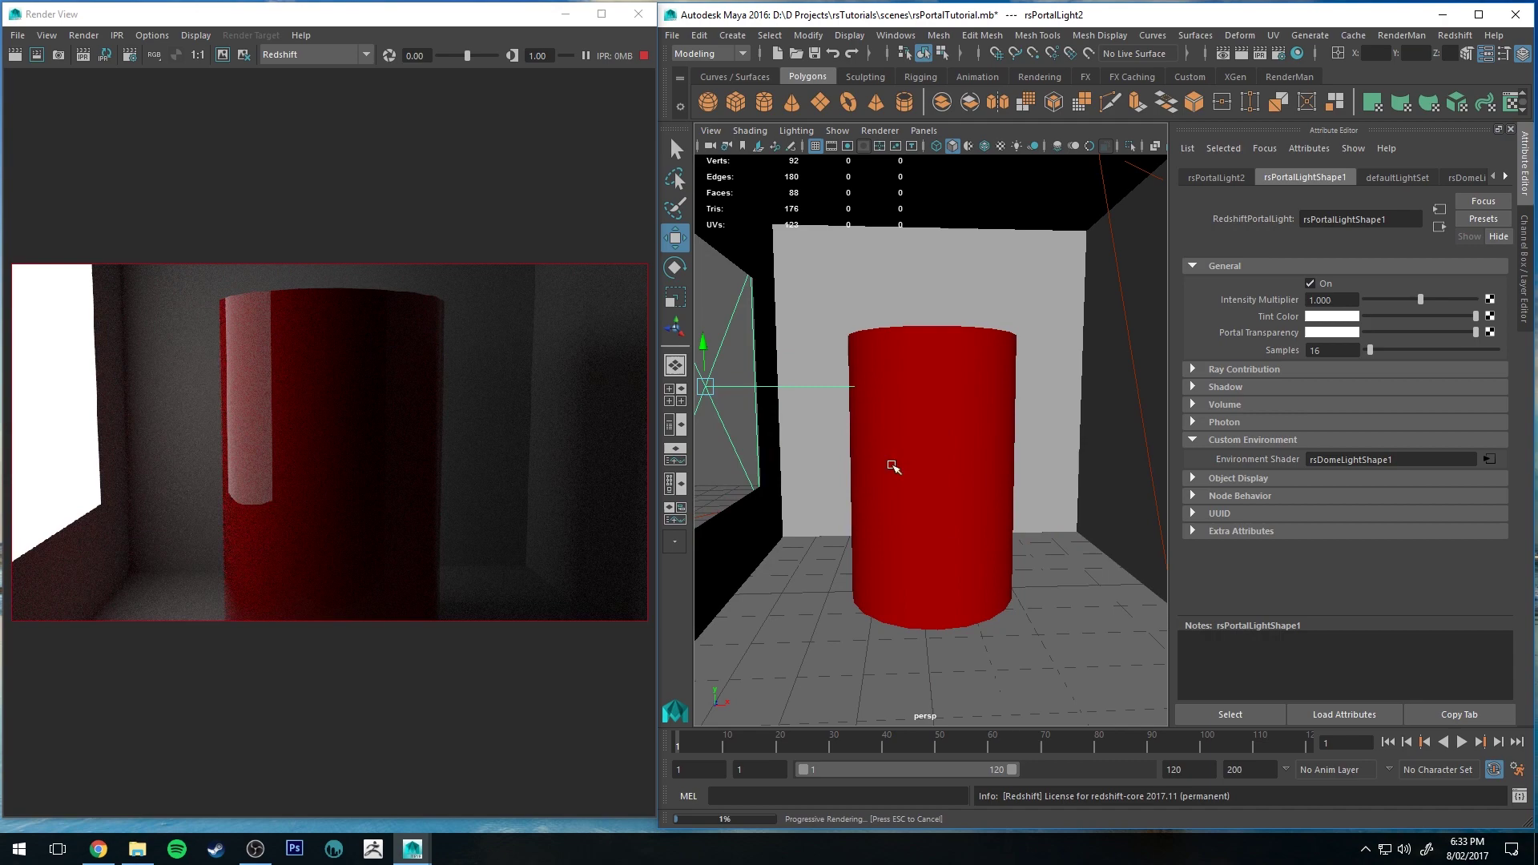
pyautogui.keyDown('alt'); pyautogui.moveTo(939, 382); pyautogui.dragTo(973, 431); pyautogui.keyUp('alt')
pyautogui.scroll(-3, 974, 439)
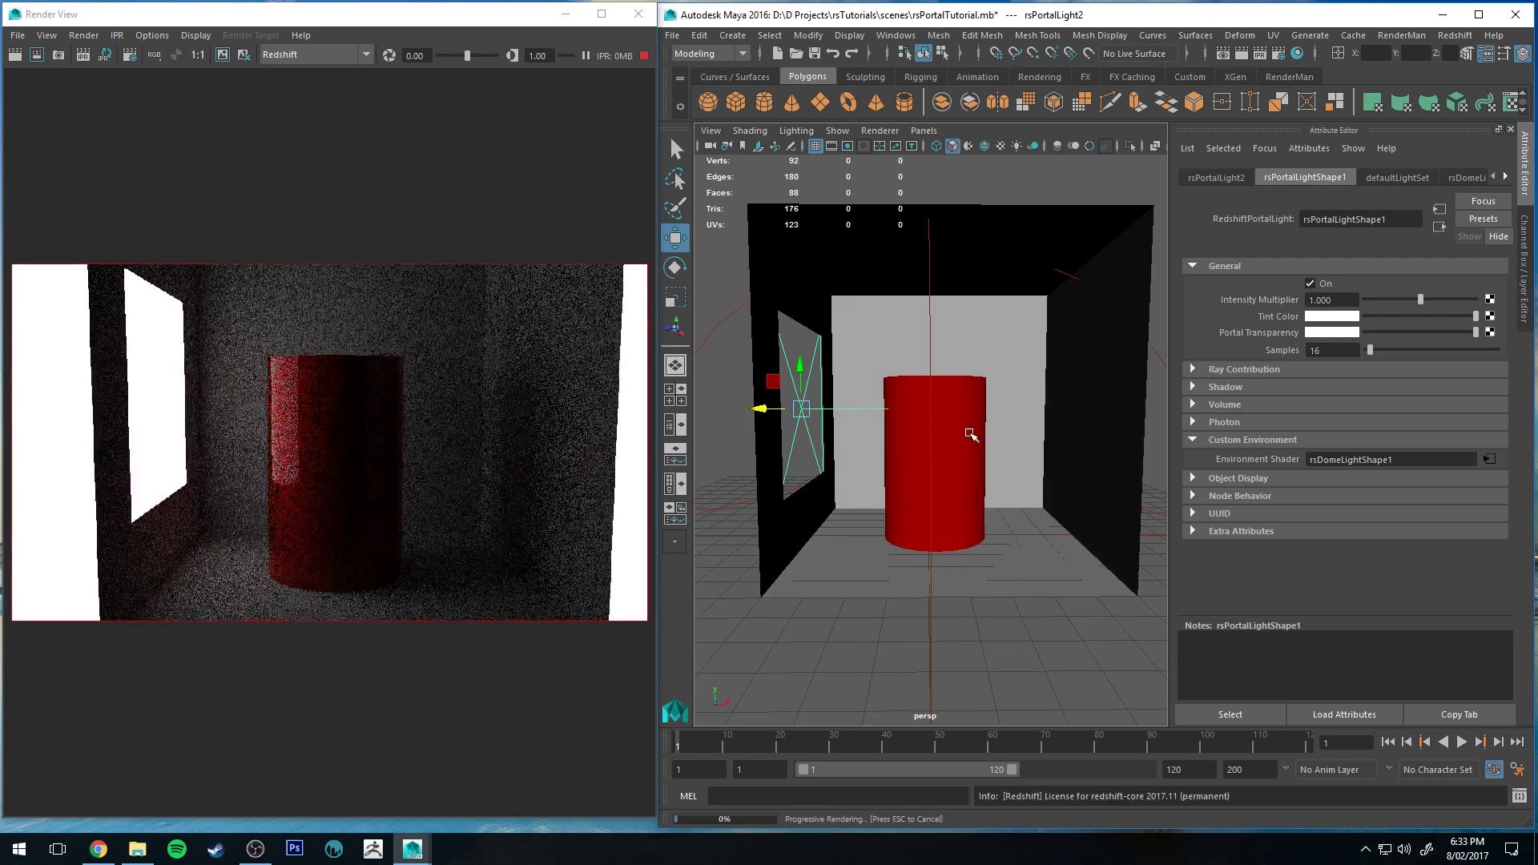
pyautogui.click(933, 643)
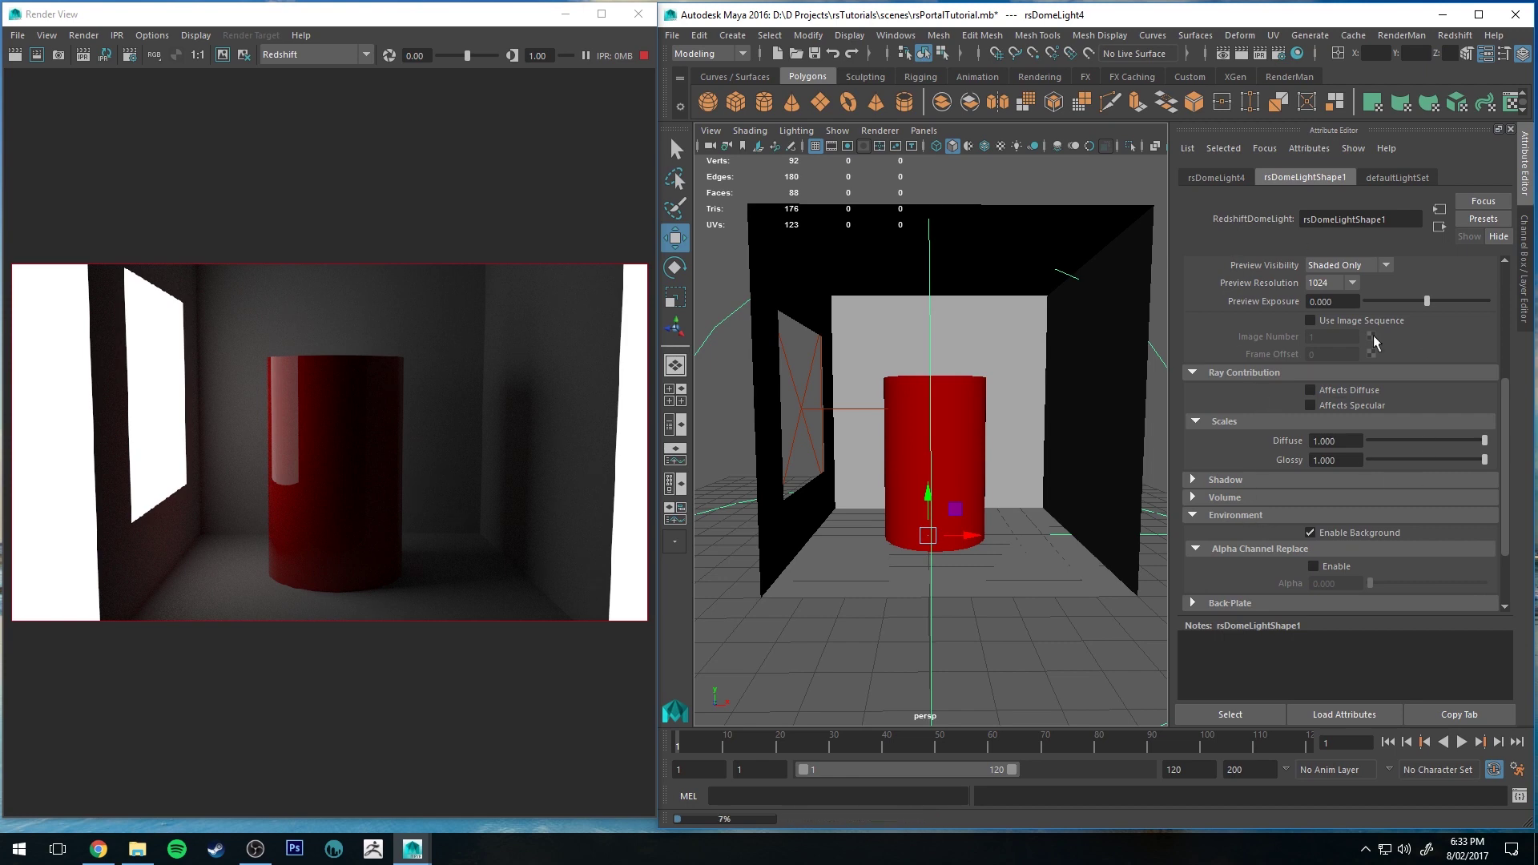
pyautogui.click(1334, 535)
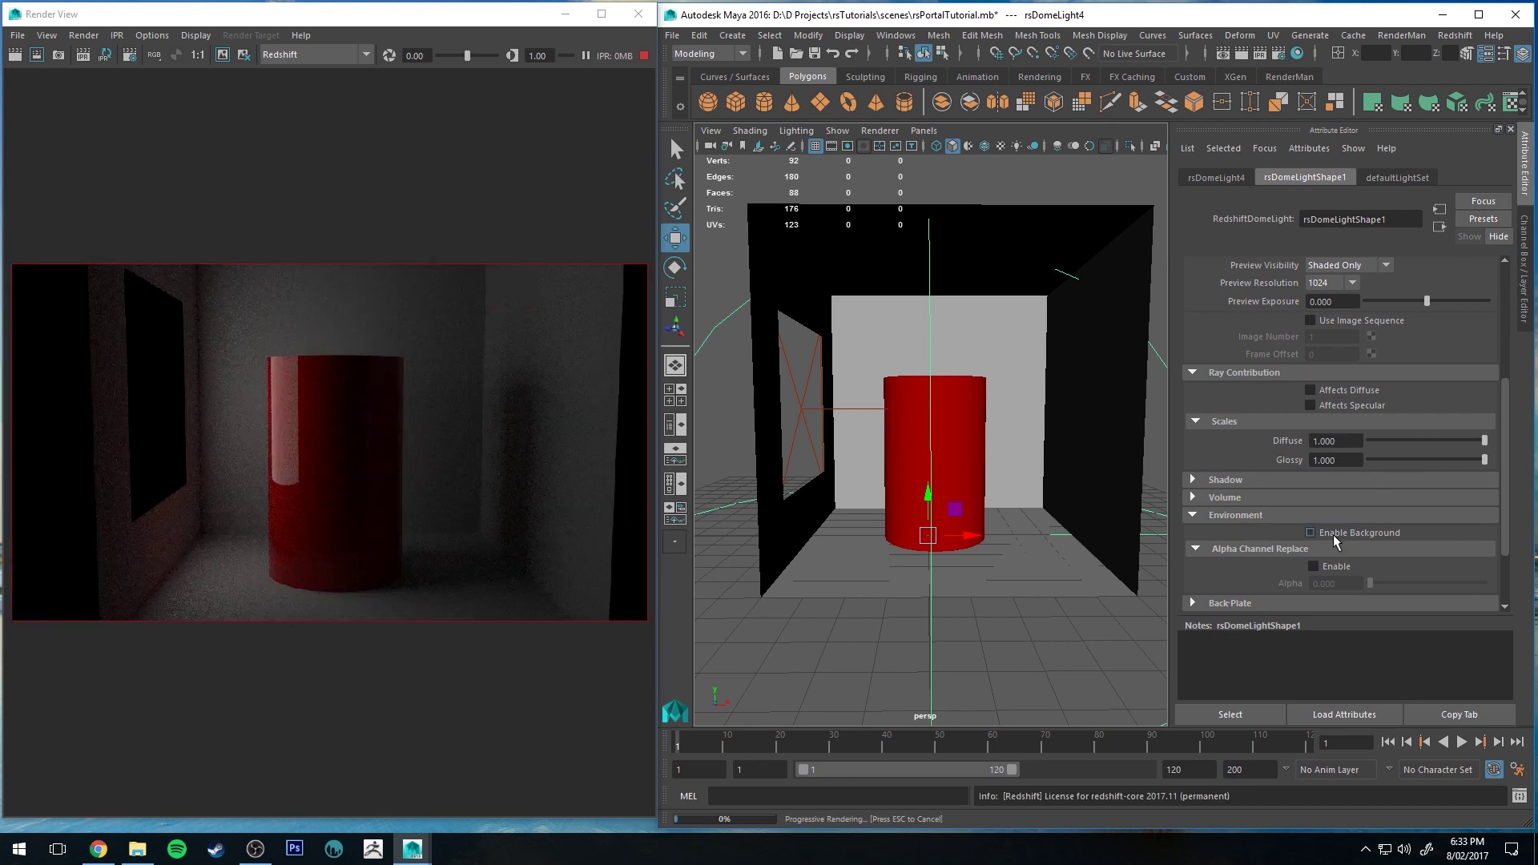
# Step: Re-enable the dome light's background to compare the window in the render, and turn it off again
pyautogui.keyDown('alt'); pyautogui.moveTo(999, 409); pyautogui.dragTo(972, 392); pyautogui.keyUp('alt')
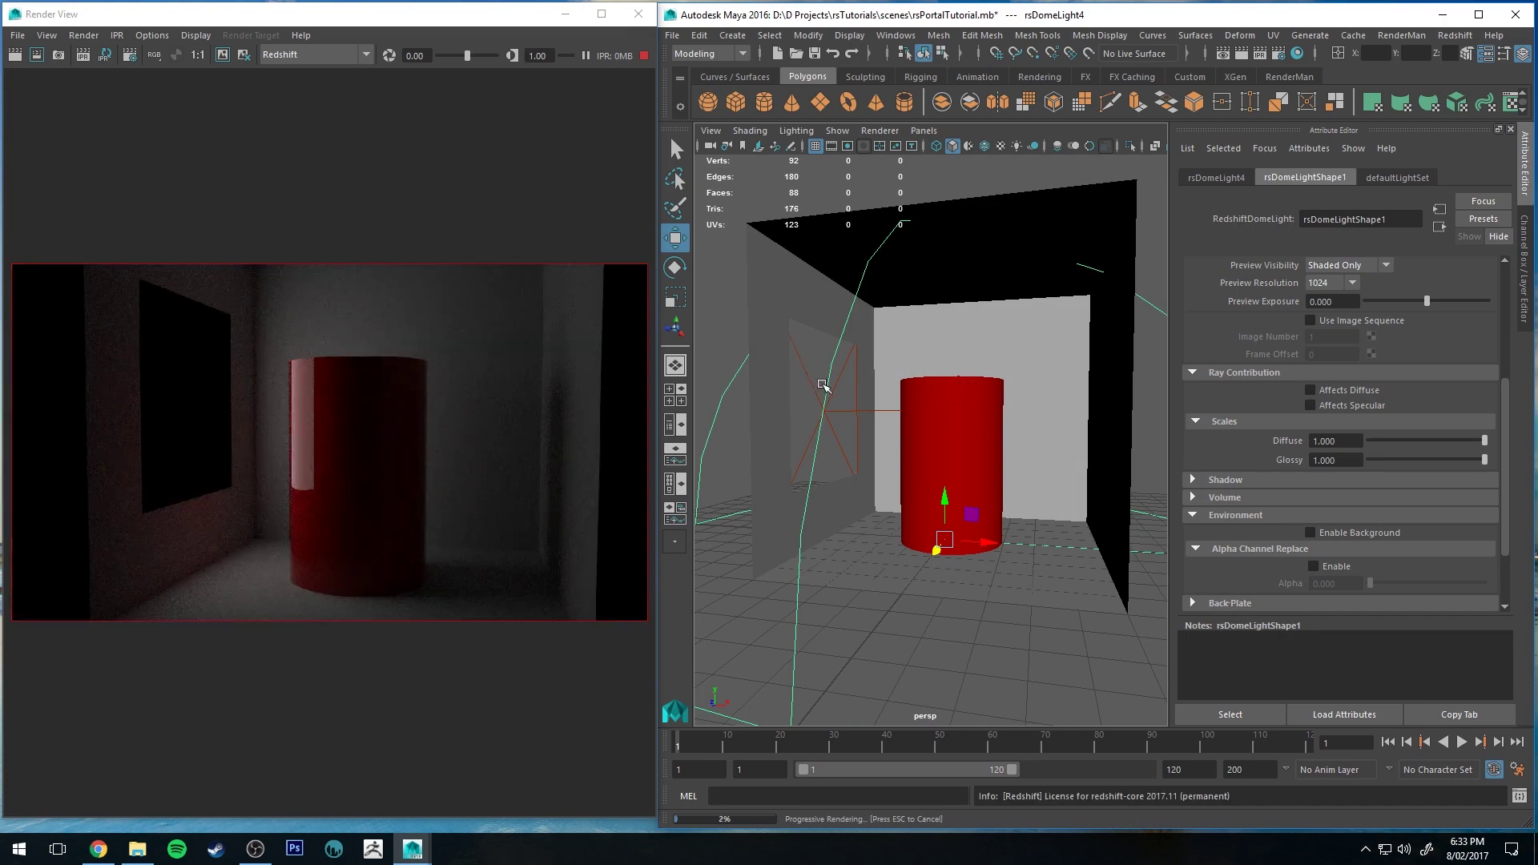
pyautogui.moveTo(823, 385)
pyautogui.keyDown('alt'); pyautogui.mouseDown()
pyautogui.moveTo(962, 388)
pyautogui.moveTo(834, 377)
pyautogui.moveTo(810, 406)
pyautogui.mouseUp(); pyautogui.keyUp('alt')
pyautogui.keyDown('alt'); pyautogui.moveTo(810, 406); pyautogui.dragTo(911, 501, button='right'); pyautogui.keyUp('alt')
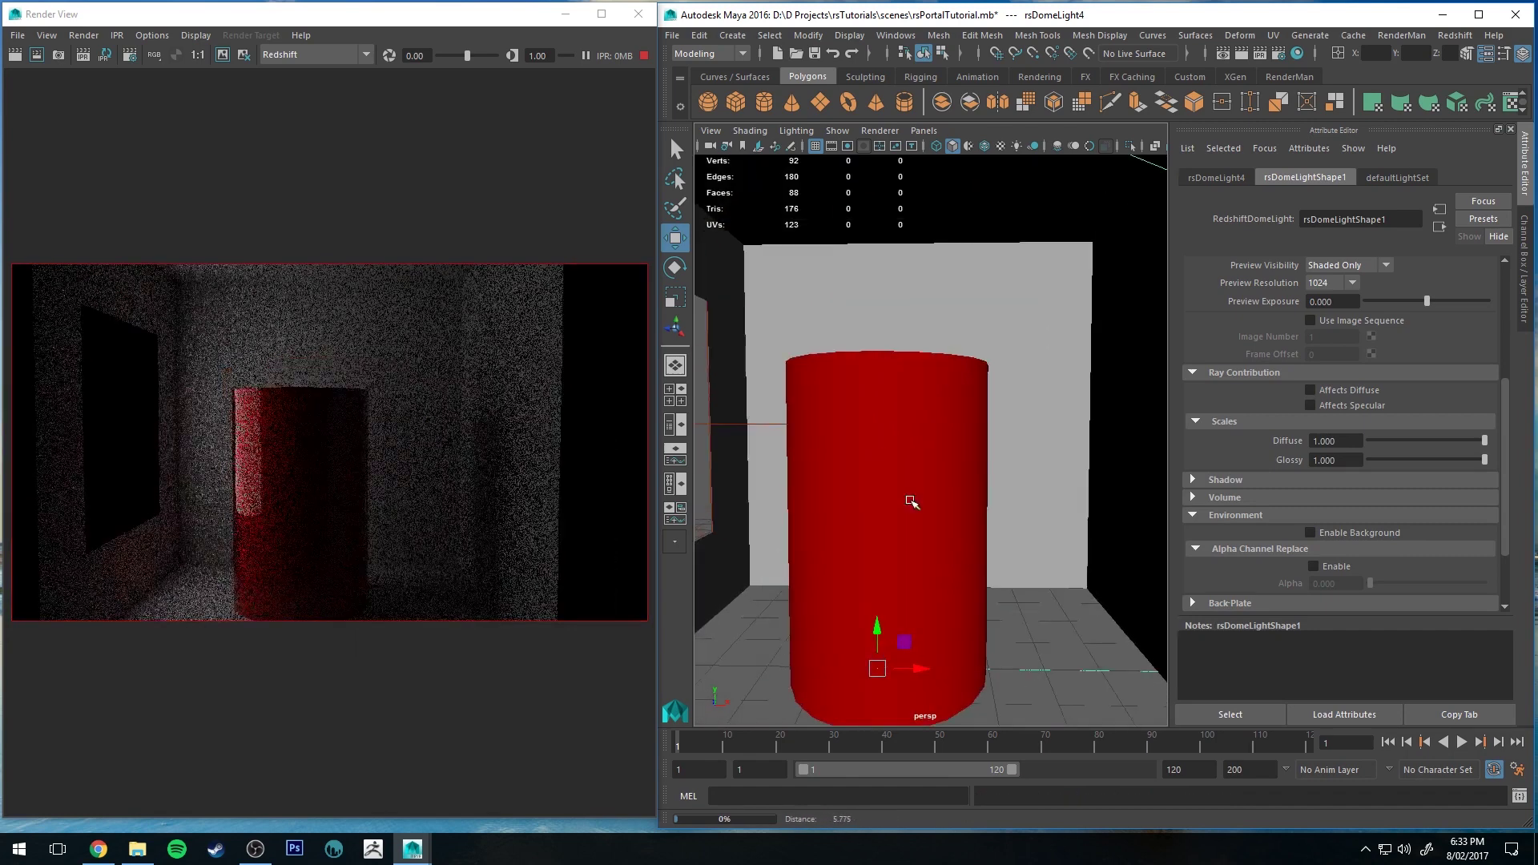
pyautogui.keyDown('alt'); pyautogui.moveTo(911, 501); pyautogui.dragTo(814, 385); pyautogui.keyUp('alt')
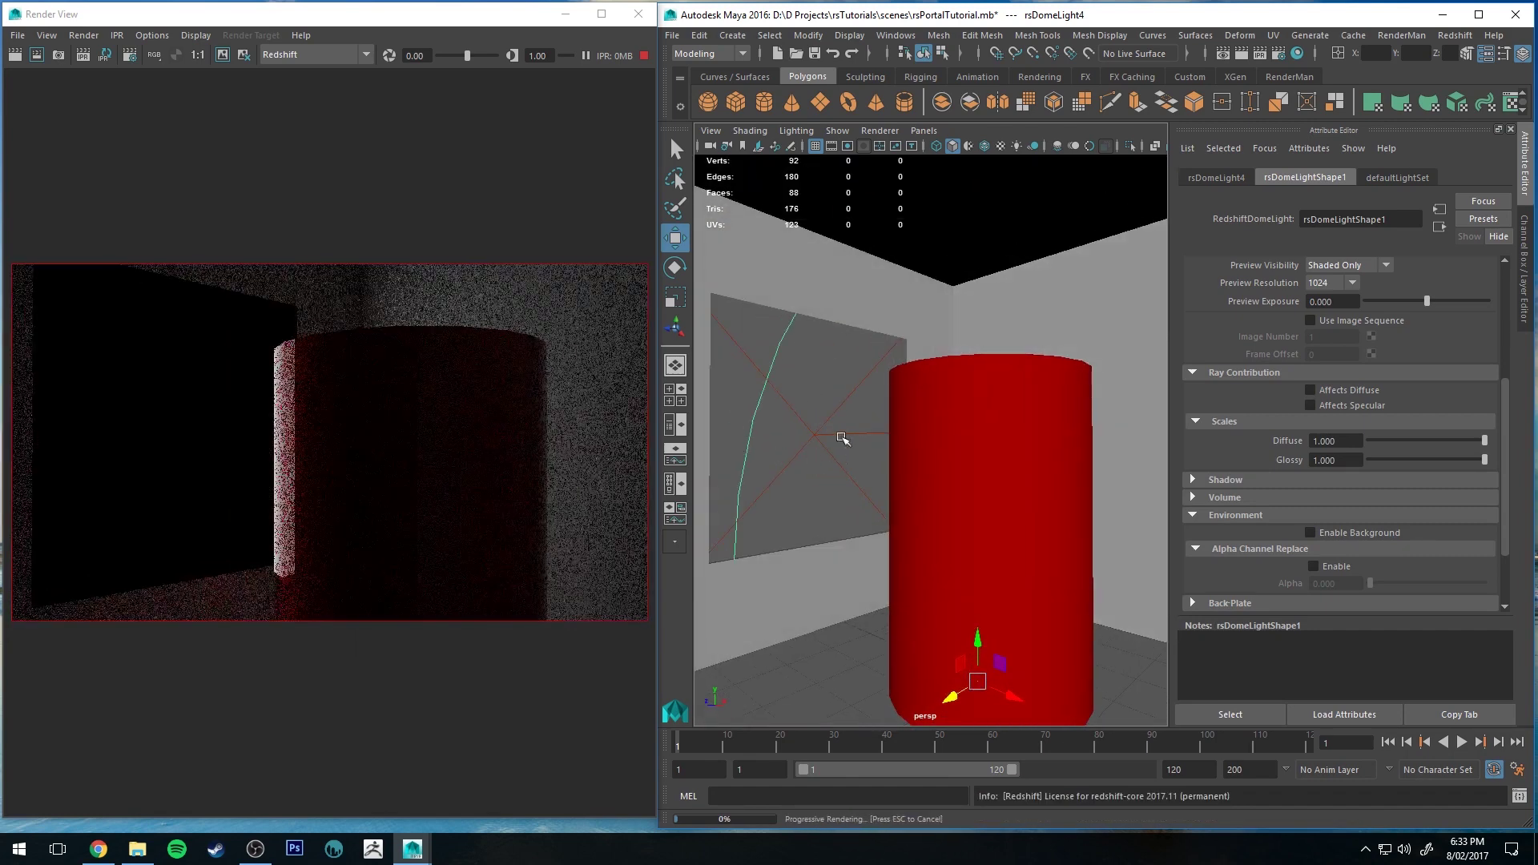
pyautogui.click(1360, 531)
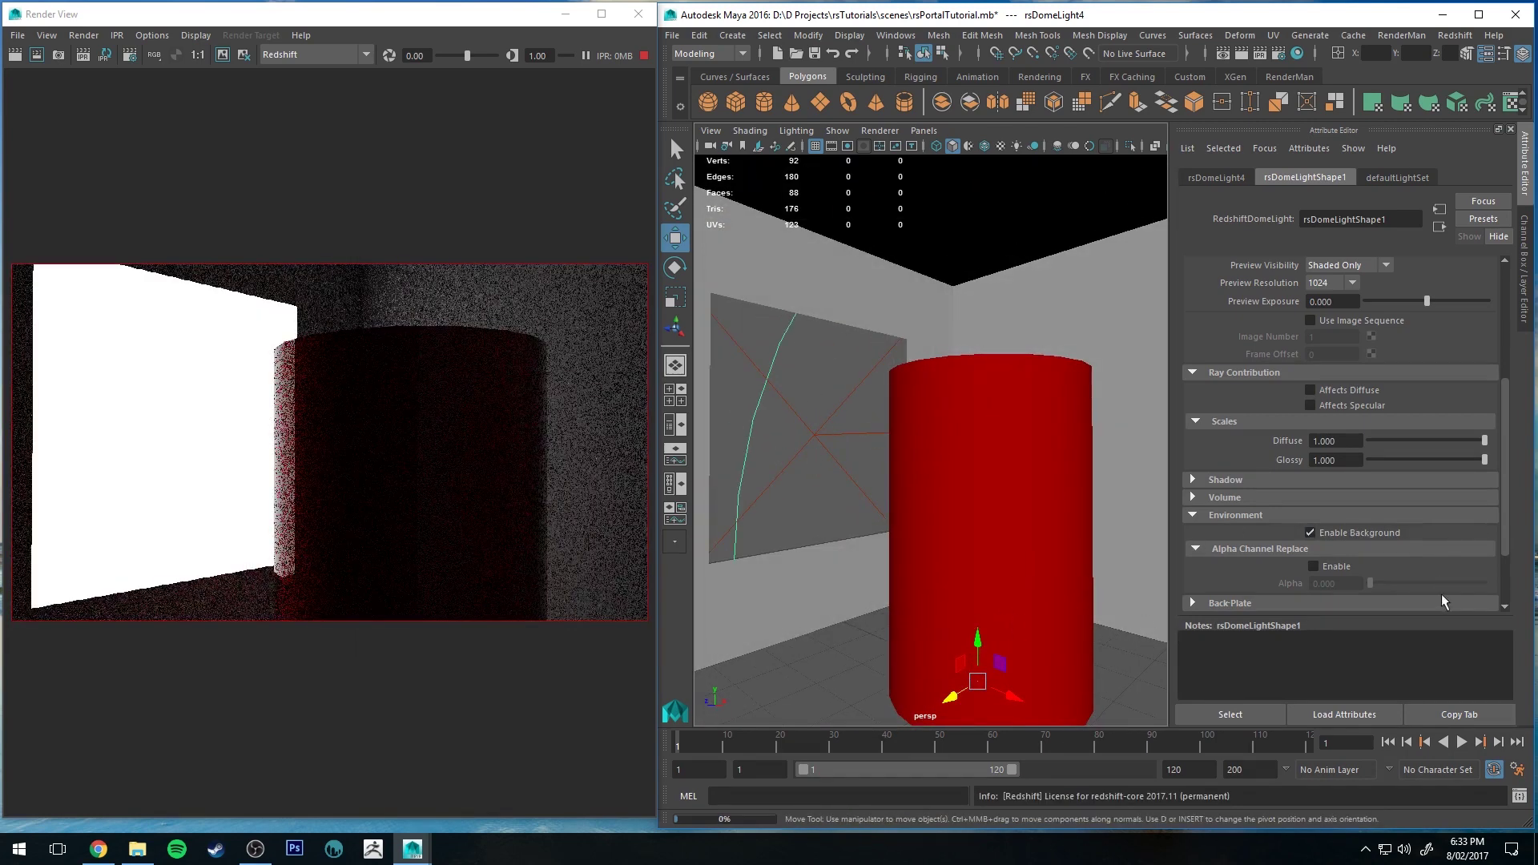
pyautogui.click(1382, 537)
pyautogui.keyDown('alt'); pyautogui.moveTo(835, 417); pyautogui.dragTo(838, 426); pyautogui.keyUp('alt')
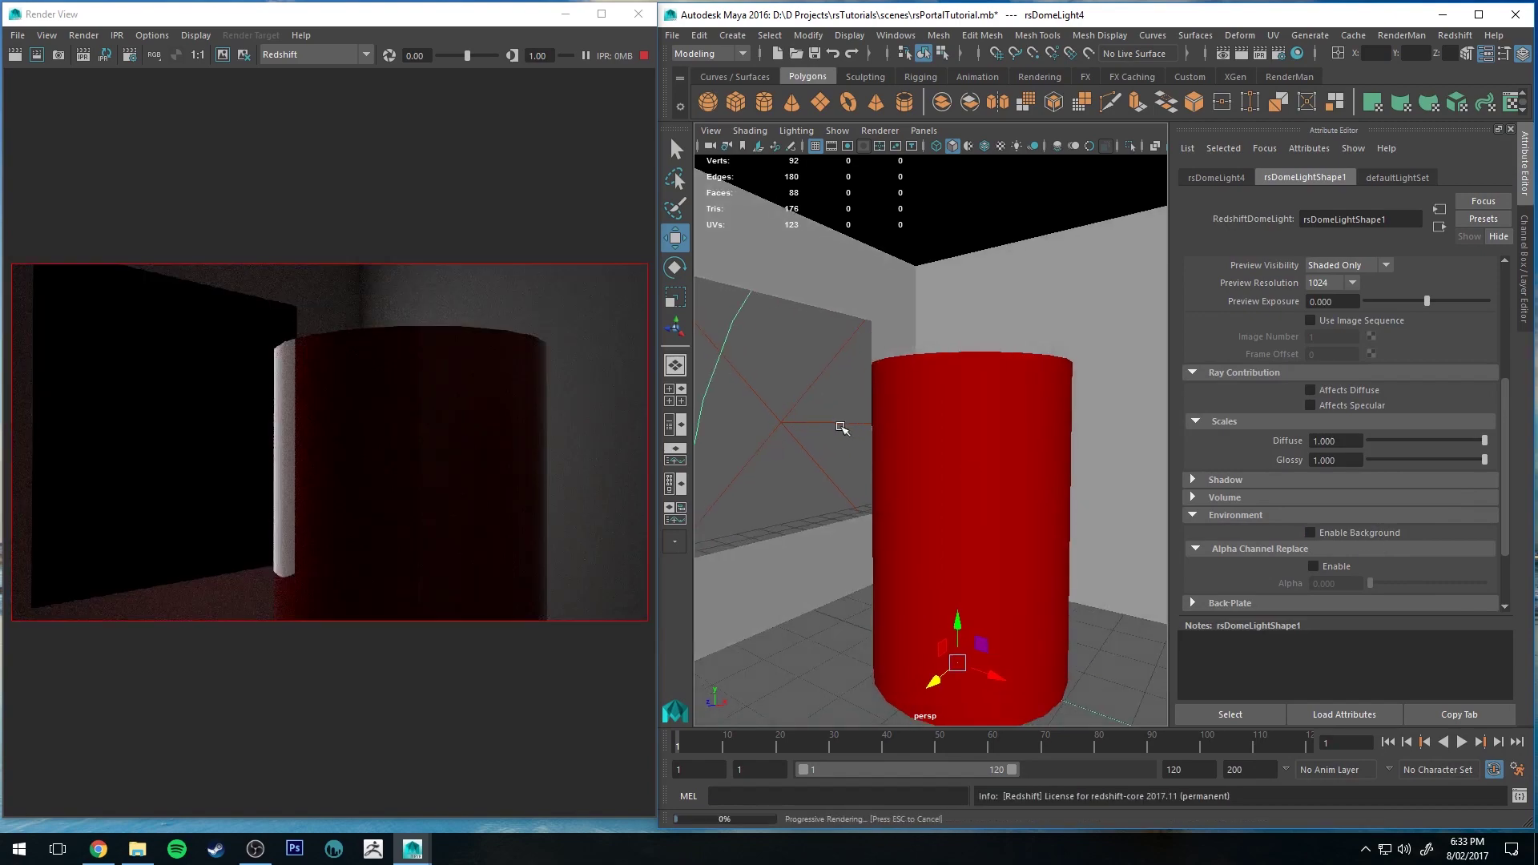
# Step: Examine the portal light's settings and its effect on the room, and reselect the dome light
pyautogui.moveTo(789, 379); pyautogui.dragTo(936, 431)
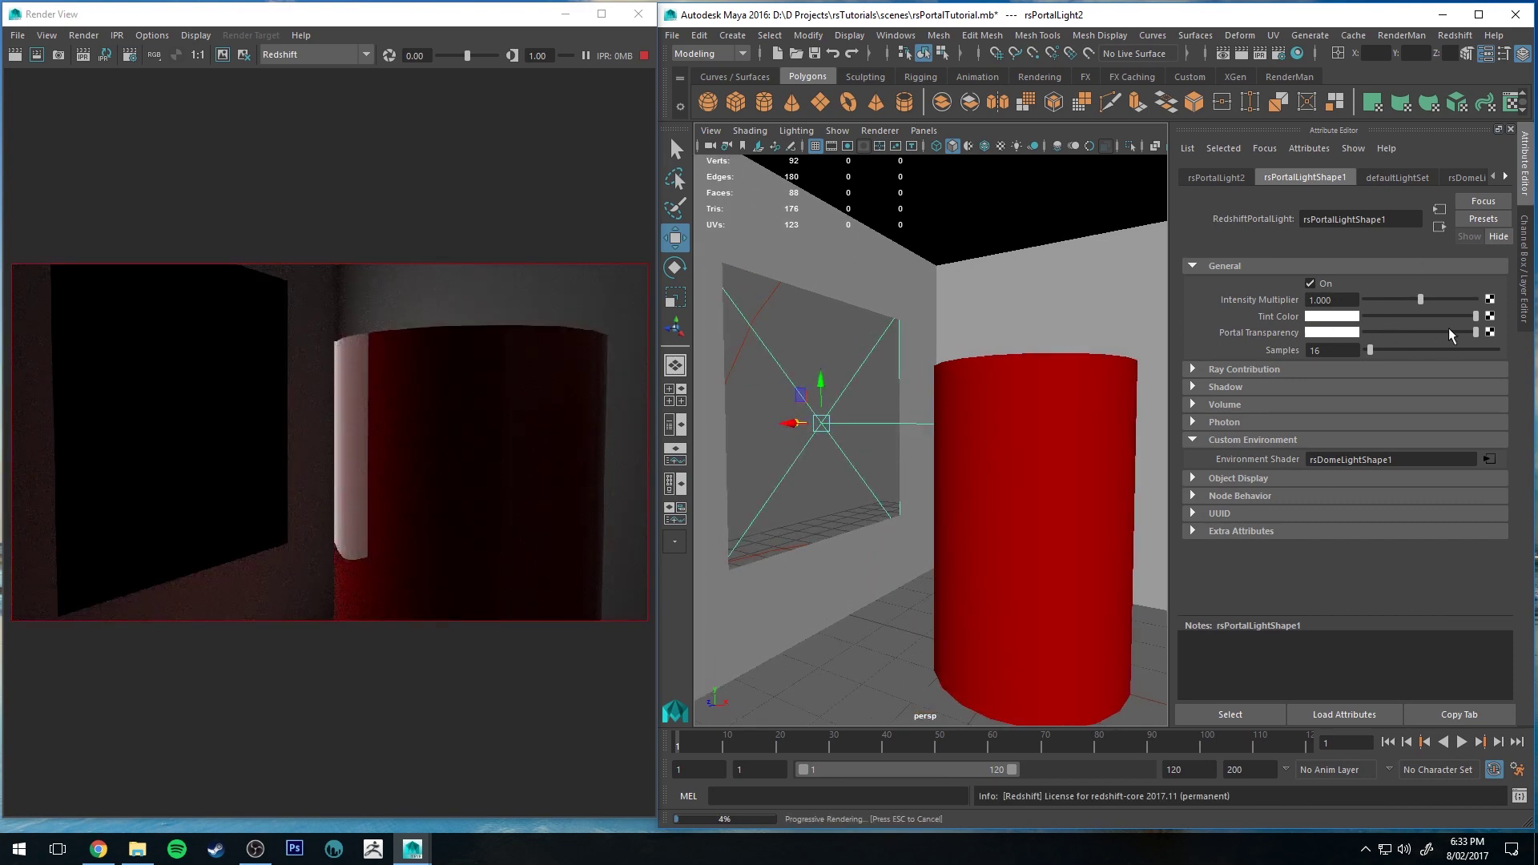
pyautogui.keyDown('alt'); pyautogui.moveTo(1066, 446); pyautogui.dragTo(911, 471); pyautogui.keyUp('alt')
pyautogui.keyDown('alt'); pyautogui.moveTo(910, 470); pyautogui.dragTo(914, 409, button='right'); pyautogui.keyUp('alt')
pyautogui.keyDown('alt'); pyautogui.moveTo(914, 409); pyautogui.dragTo(944, 399, button='middle'); pyautogui.keyUp('alt')
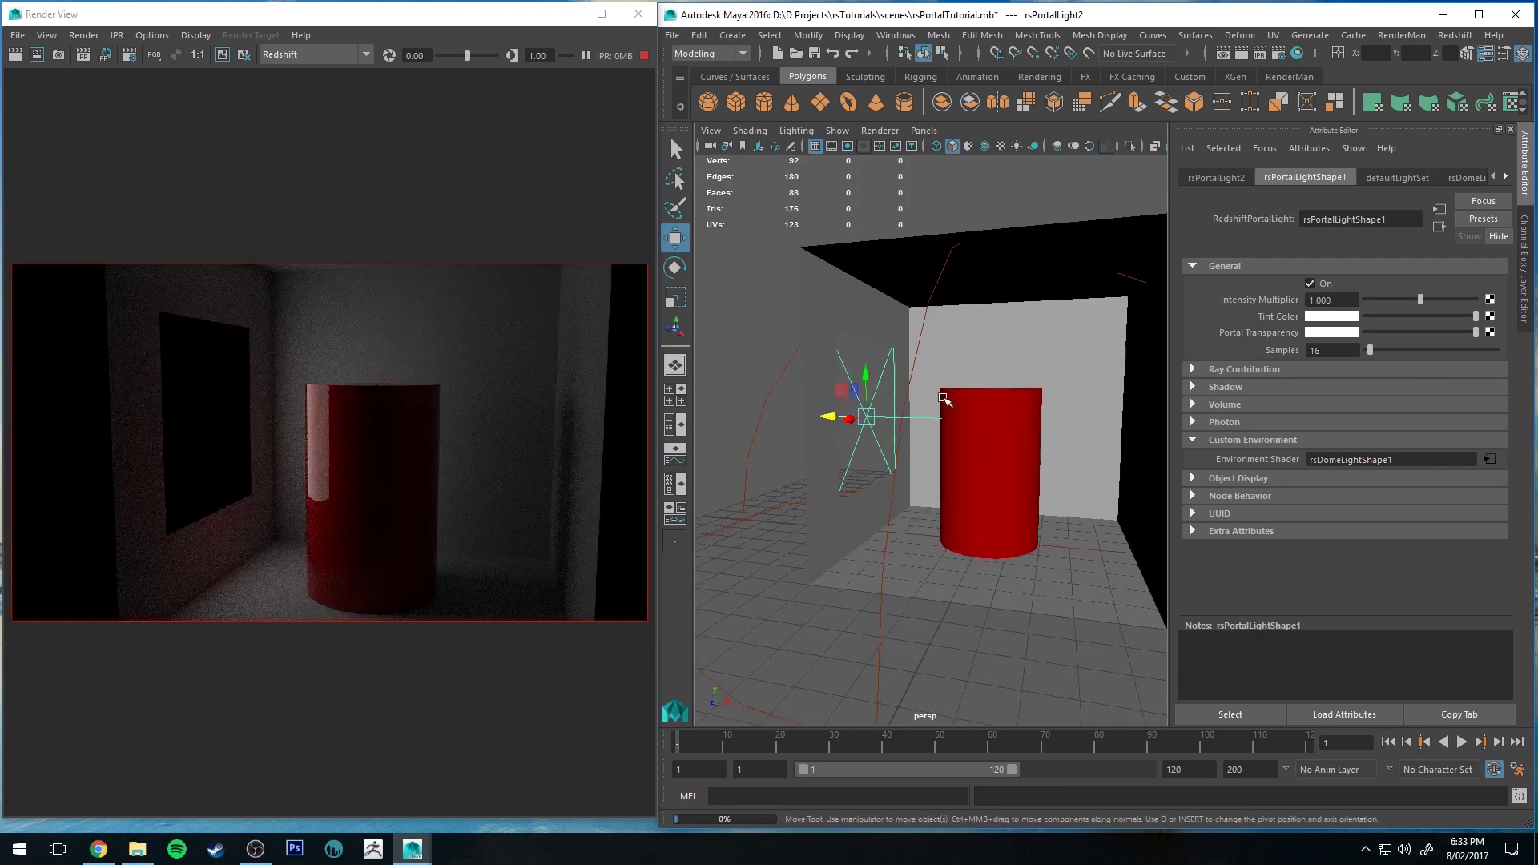
pyautogui.click(774, 365)
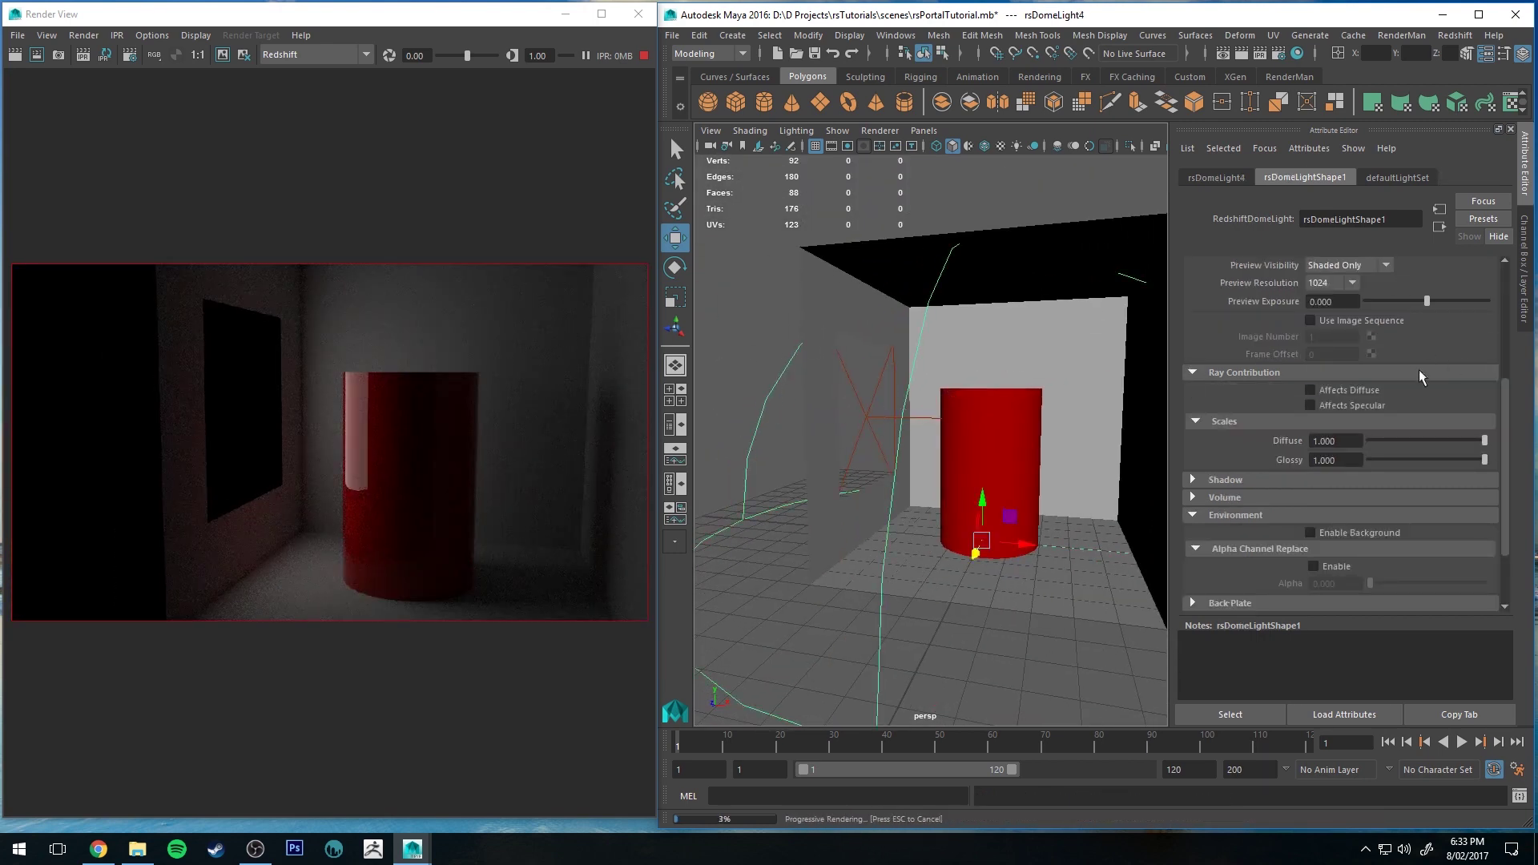
# Step: Try a red and a blue tint on the portal light to compare them in the render, and return the tint to white
pyautogui.scroll(5, 1402, 352)
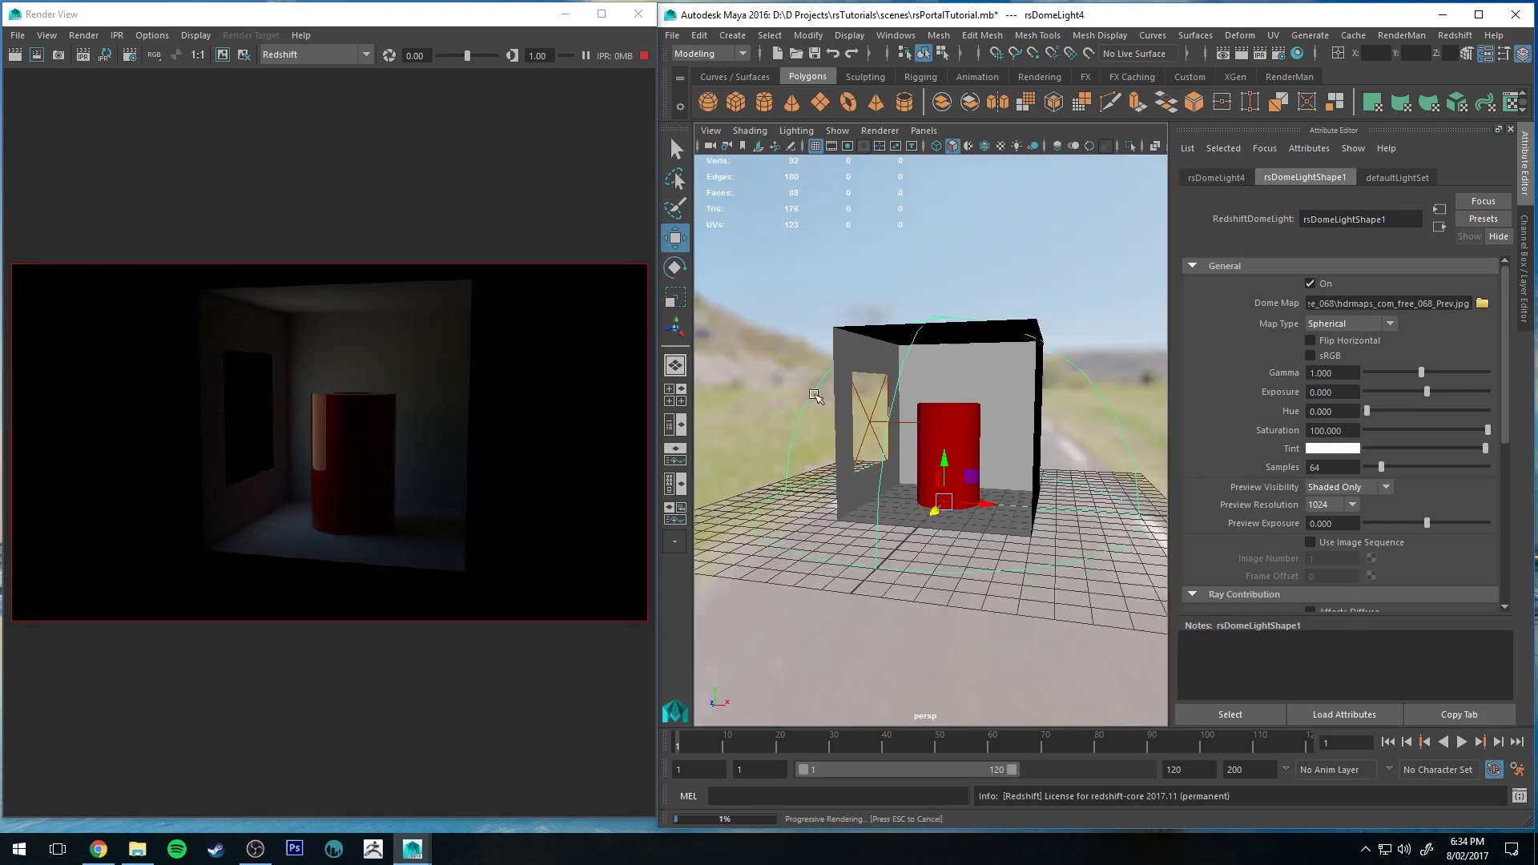
pyautogui.keyDown('alt'); pyautogui.moveTo(814, 387); pyautogui.dragTo(837, 400); pyautogui.keyUp('alt')
pyautogui.scroll(10, 842, 405)
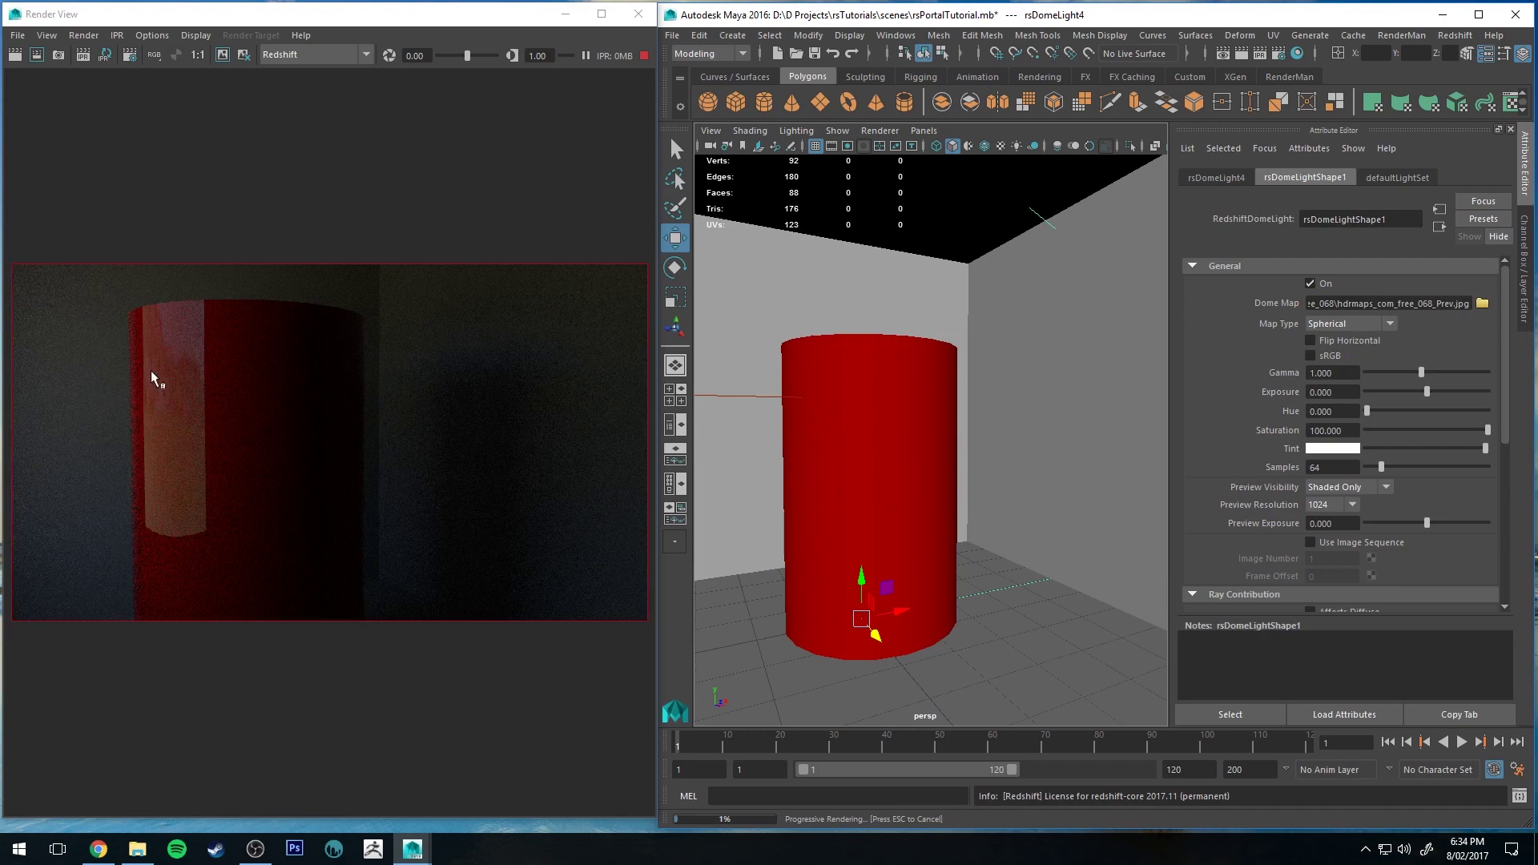
pyautogui.keyDown('alt'); pyautogui.moveTo(960, 420); pyautogui.dragTo(901, 415); pyautogui.keyUp('alt')
pyautogui.scroll(-4, 897, 408)
pyautogui.click(799, 388)
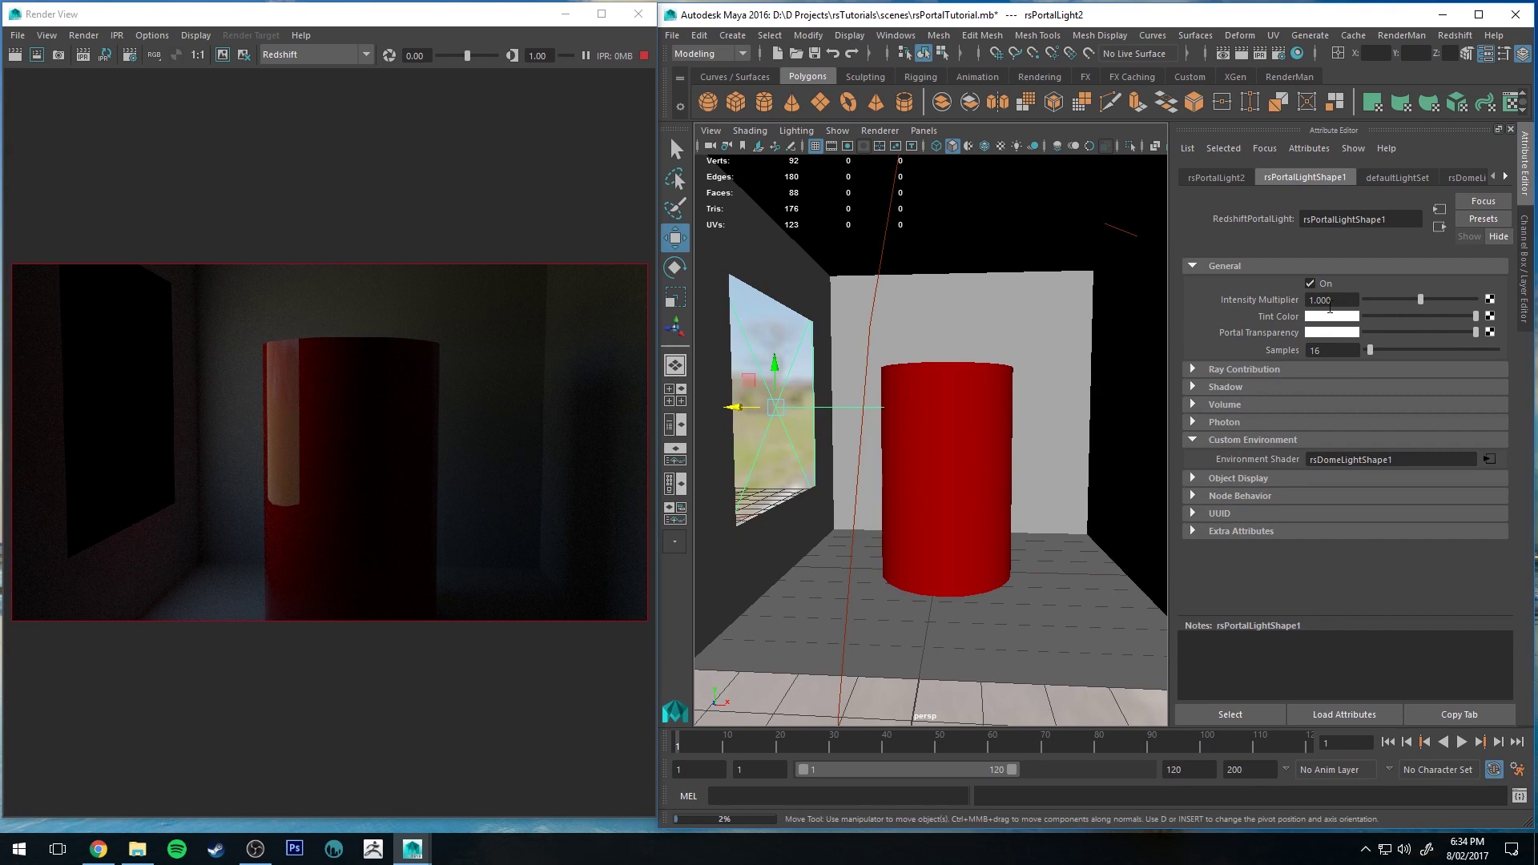
pyautogui.click(1337, 317)
pyautogui.moveTo(1347, 387); pyautogui.dragTo(1380, 386)
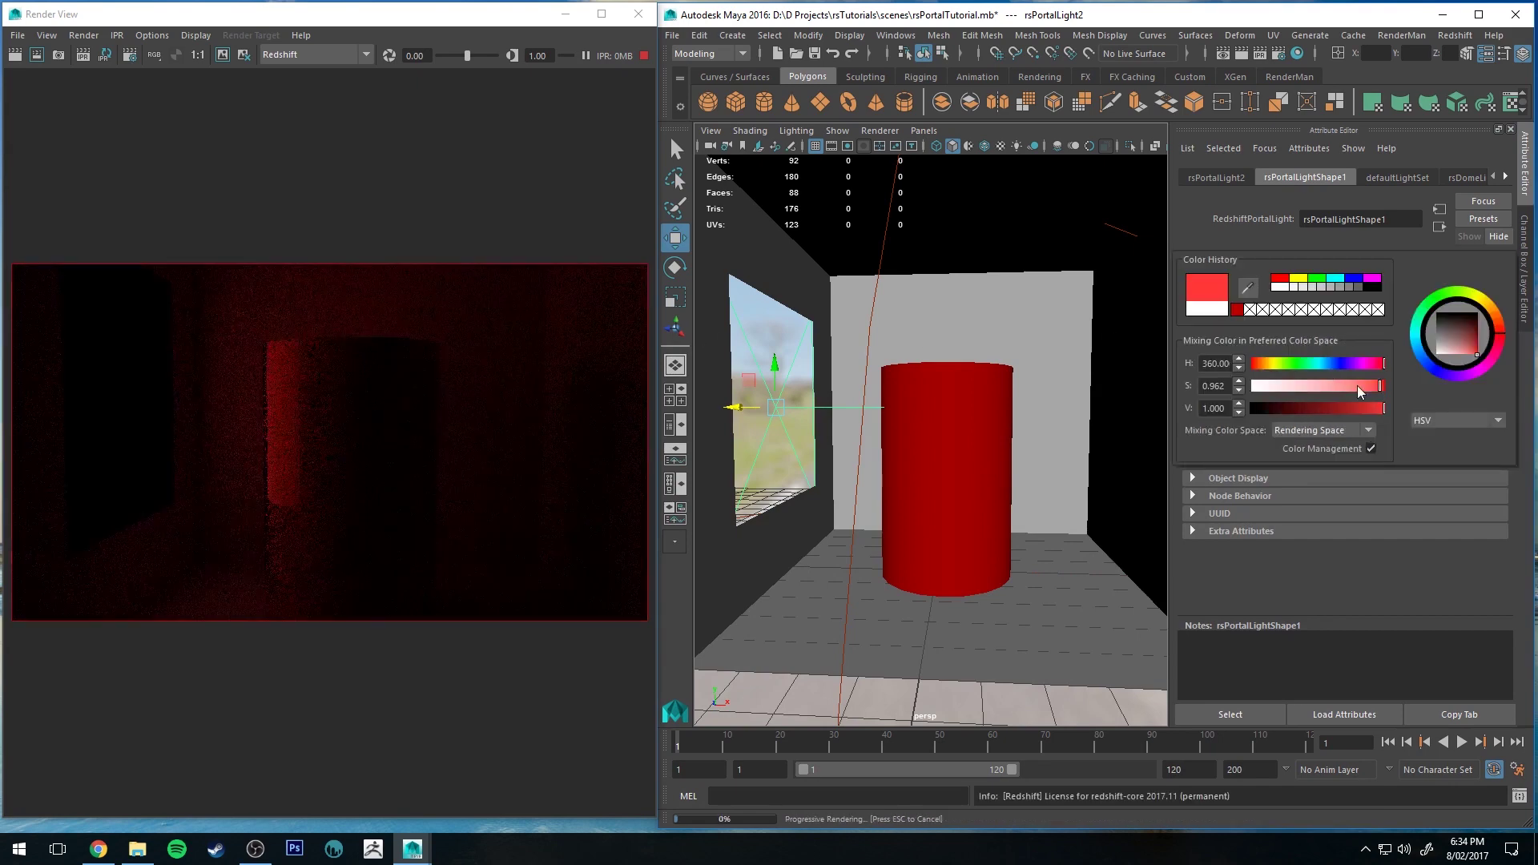
pyautogui.click(1352, 279)
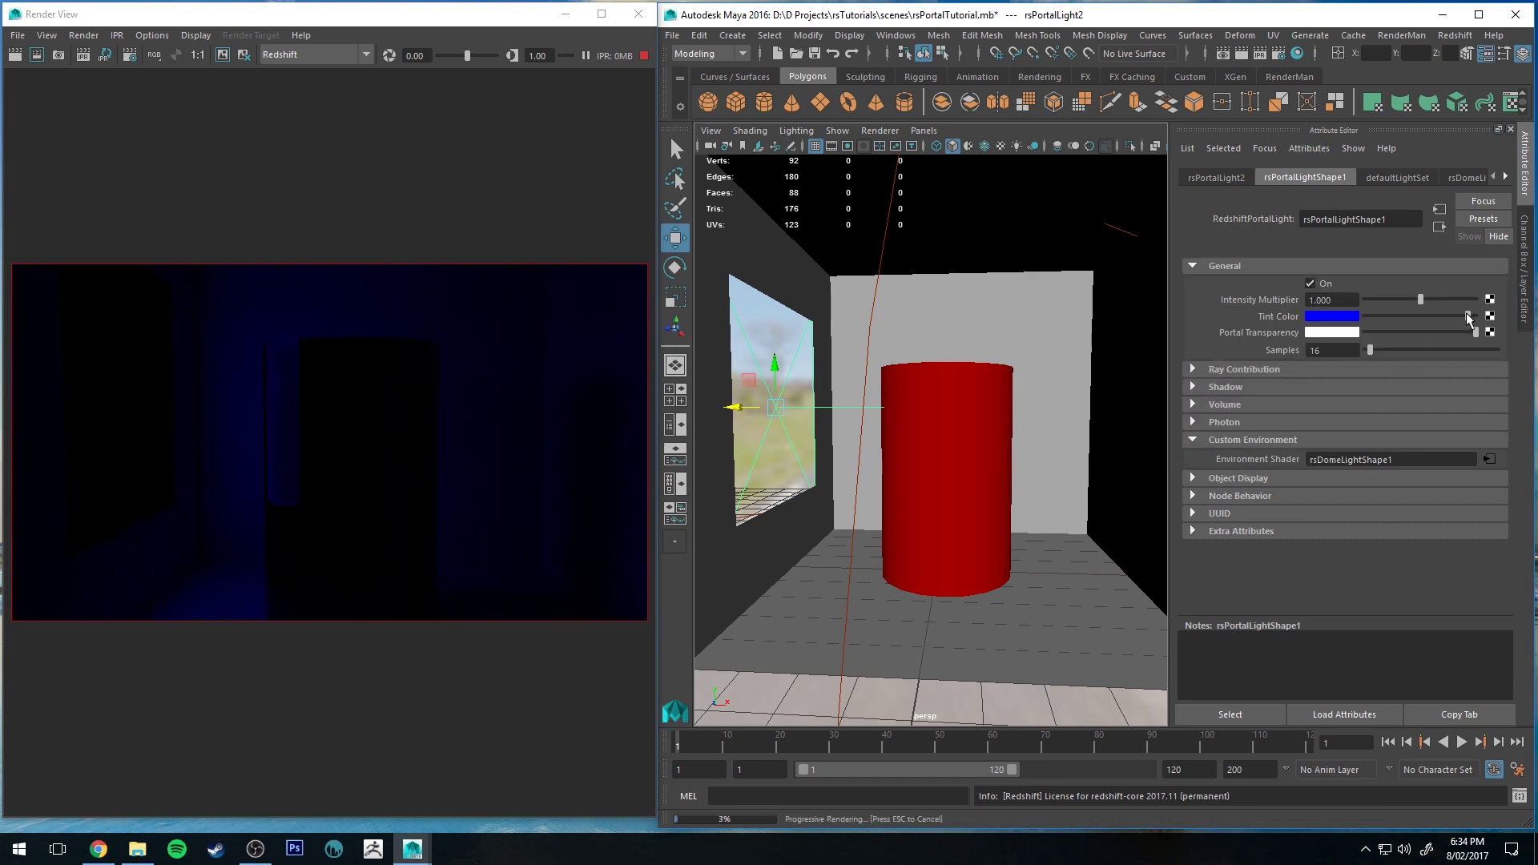
pyautogui.moveTo(1469, 318); pyautogui.dragTo(1476, 317)
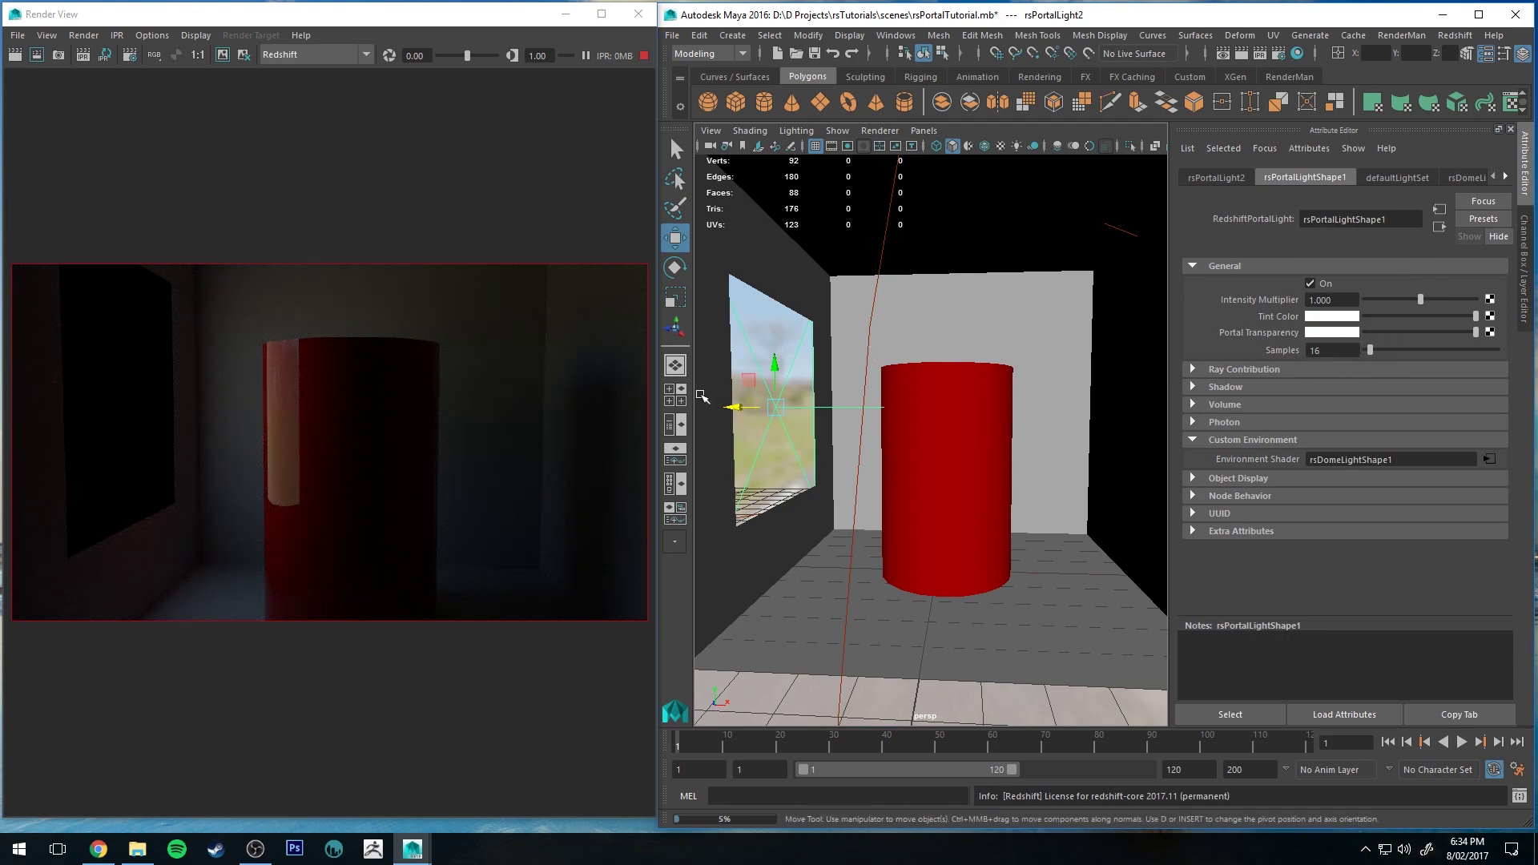
# Step: Try black and grey Portal Transparency on the portal light while viewing the window from outside, and restore it to white
pyautogui.keyDown('alt'); pyautogui.moveTo(784, 413); pyautogui.dragTo(812, 411, button='middle'); pyautogui.keyUp('alt')
pyautogui.keyDown('alt'); pyautogui.moveTo(812, 410); pyautogui.dragTo(1048, 385); pyautogui.keyUp('alt')
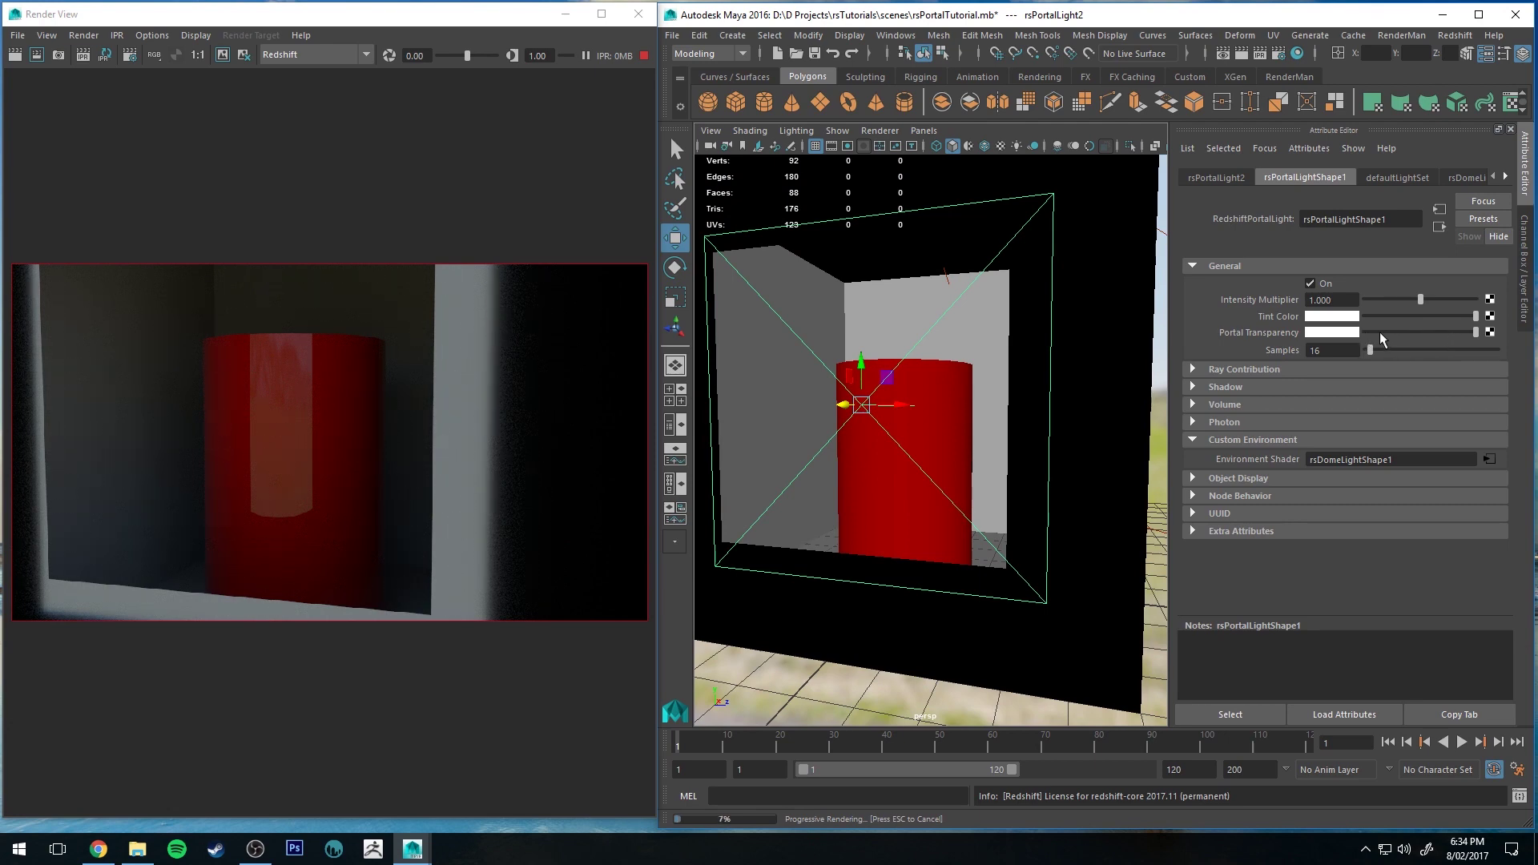
pyautogui.click(1372, 331)
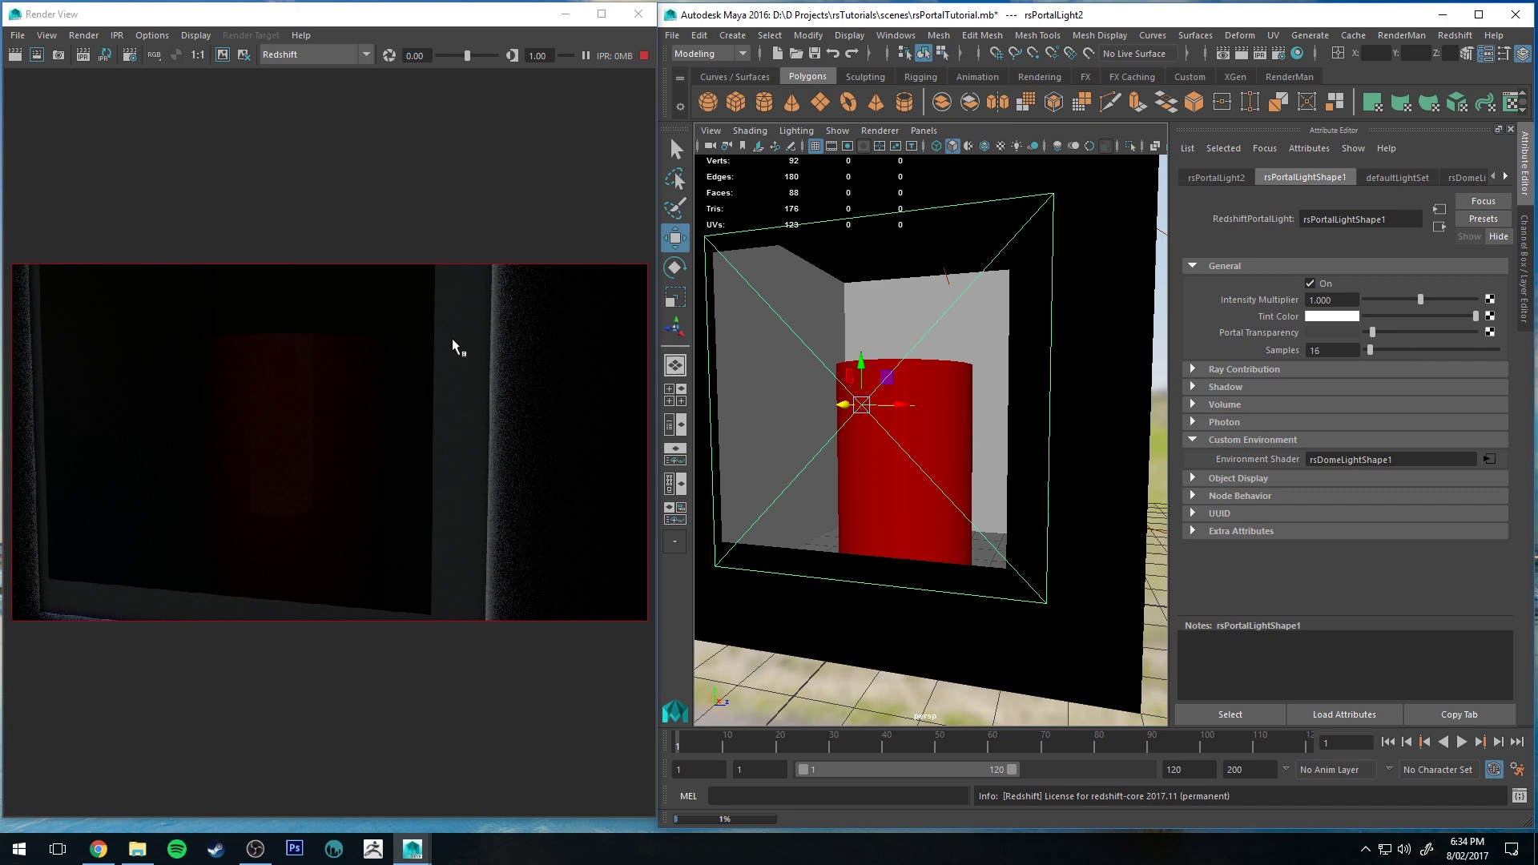
pyautogui.moveTo(1382, 334); pyautogui.dragTo(1465, 334)
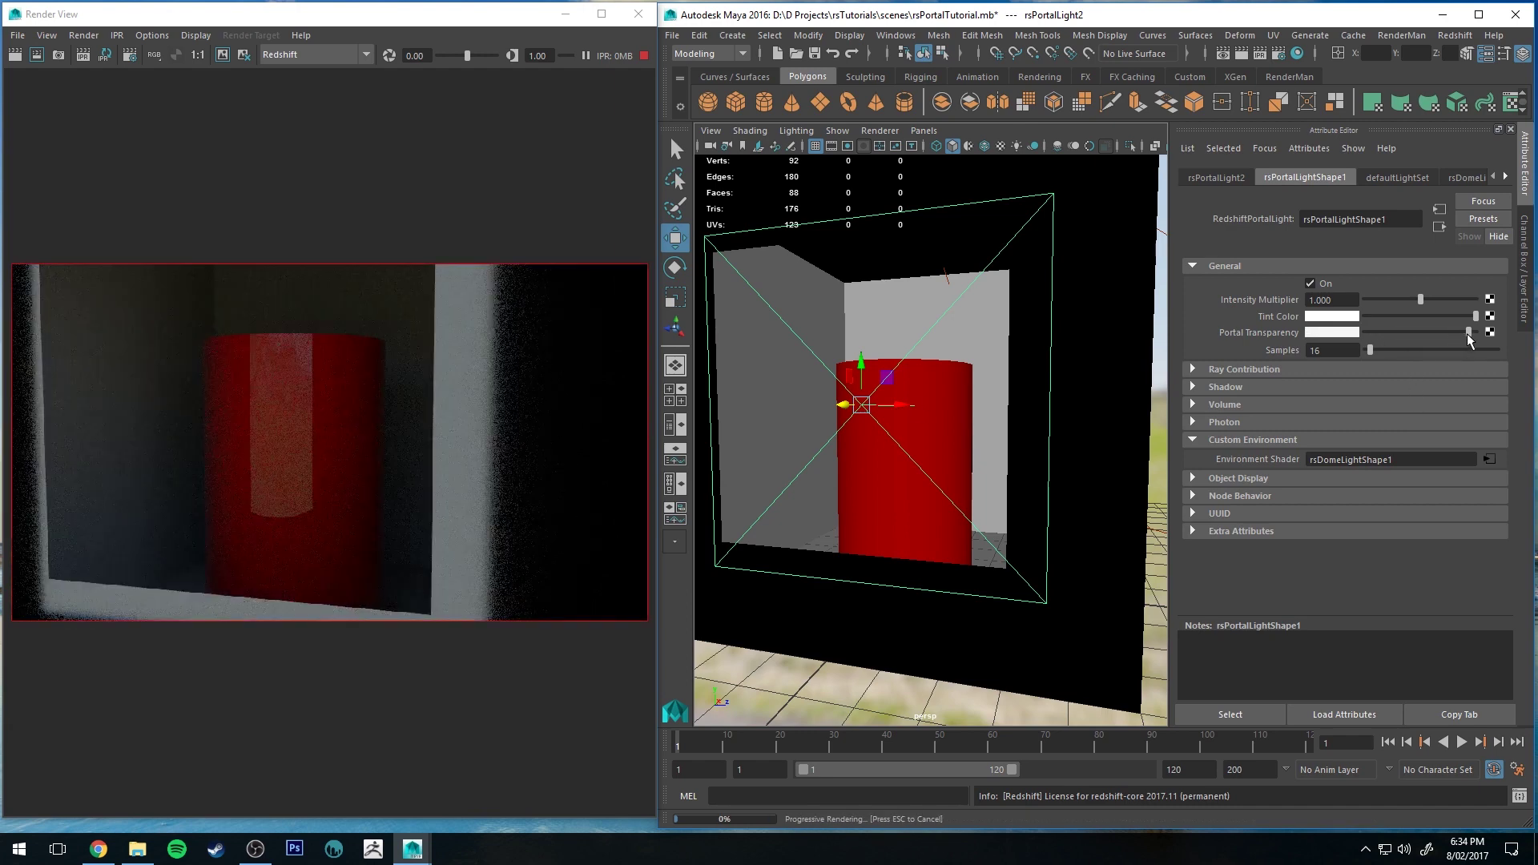
pyautogui.moveTo(1469, 333); pyautogui.dragTo(1471, 337)
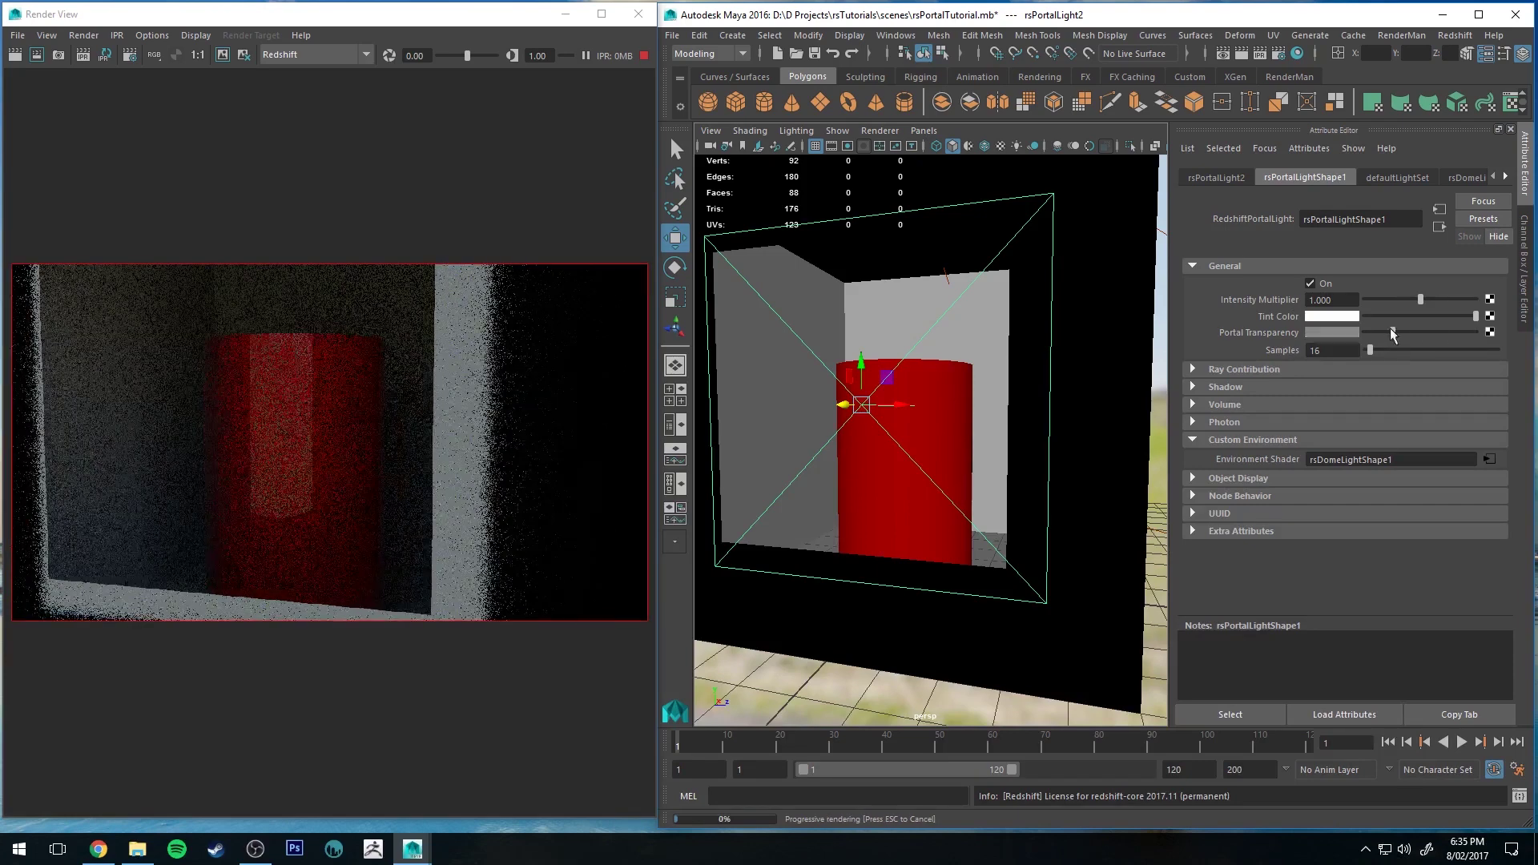
pyautogui.moveTo(1393, 335); pyautogui.dragTo(1483, 331)
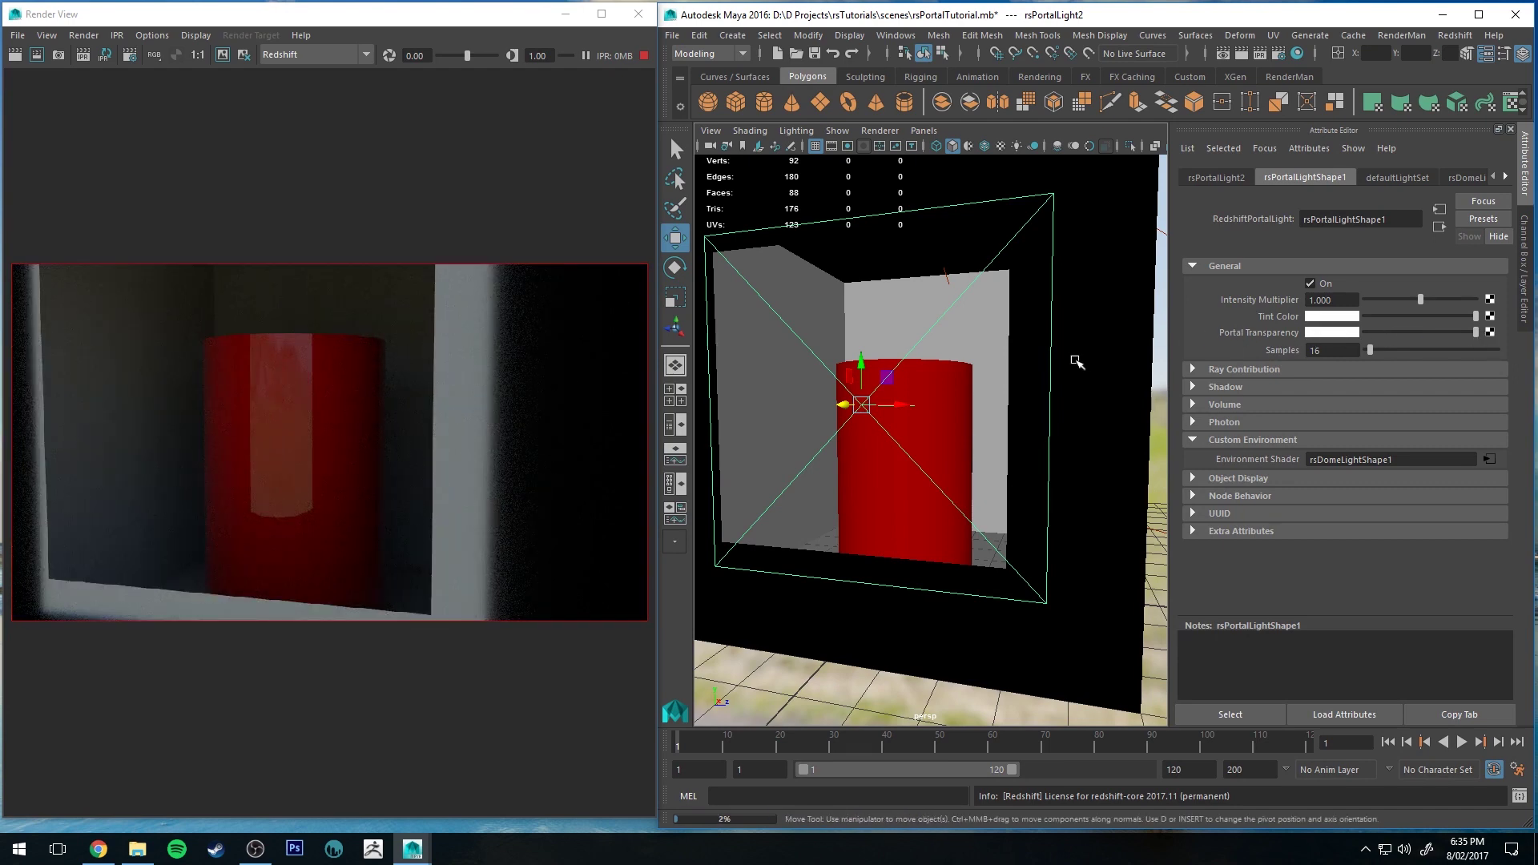
# Step: Select the dome light and turn on Enable Background in its environment settings
pyautogui.keyDown('alt'); pyautogui.moveTo(1074, 361); pyautogui.dragTo(906, 366); pyautogui.keyUp('alt')
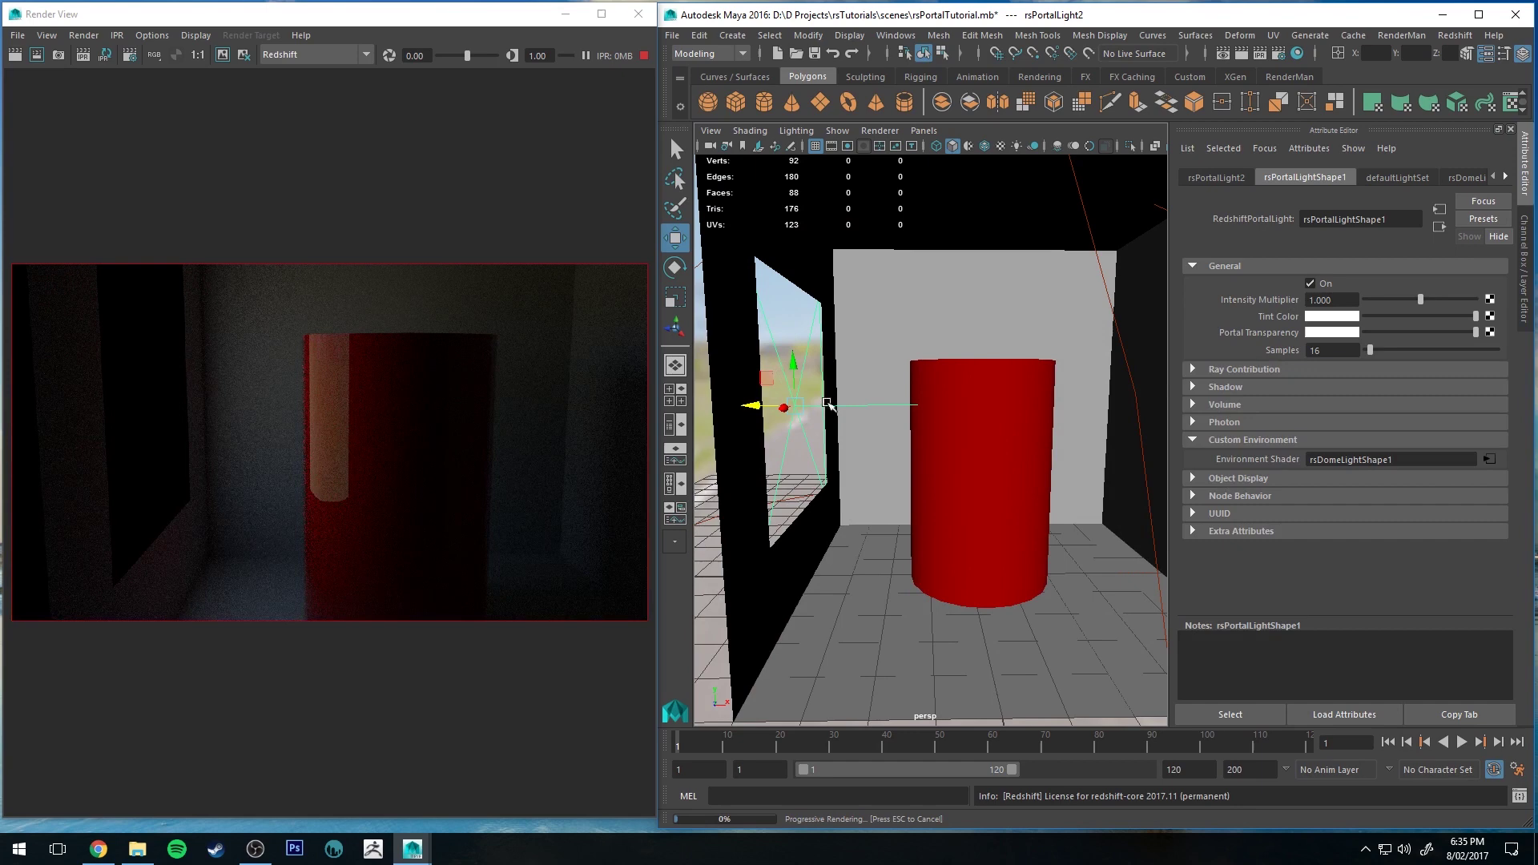
pyautogui.click(1343, 352)
pyautogui.keyDown('alt'); pyautogui.moveTo(1010, 388); pyautogui.dragTo(927, 395); pyautogui.keyUp('alt')
pyautogui.keyDown('alt'); pyautogui.moveTo(912, 425); pyautogui.dragTo(983, 435, button='middle'); pyautogui.keyUp('alt')
pyautogui.keyDown('alt'); pyautogui.moveTo(982, 435); pyautogui.dragTo(922, 425, button='right'); pyautogui.keyUp('alt')
pyautogui.click(789, 408)
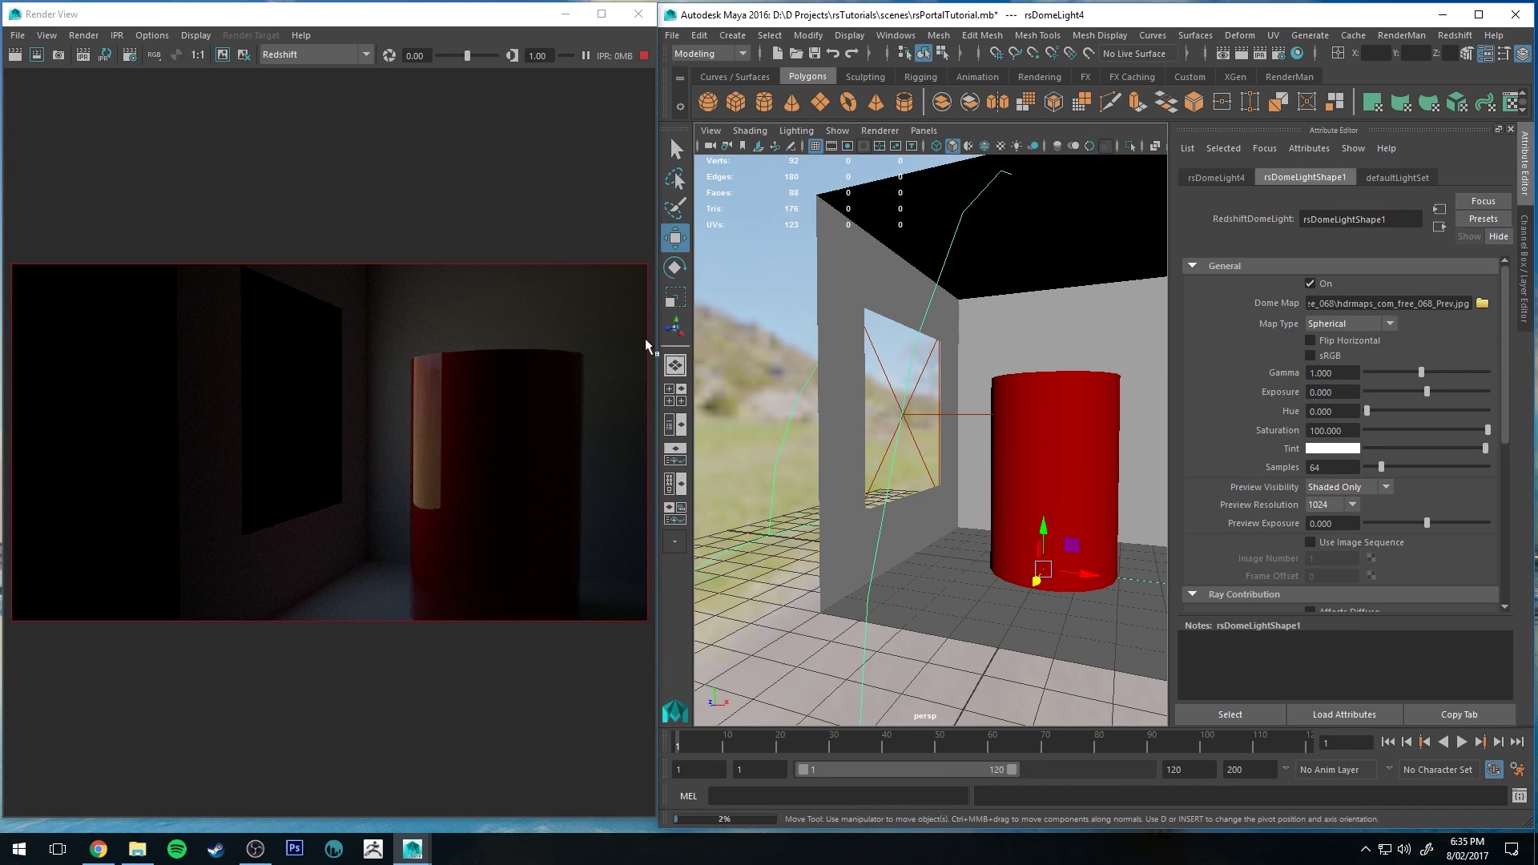
pyautogui.scroll(-3, 1354, 460)
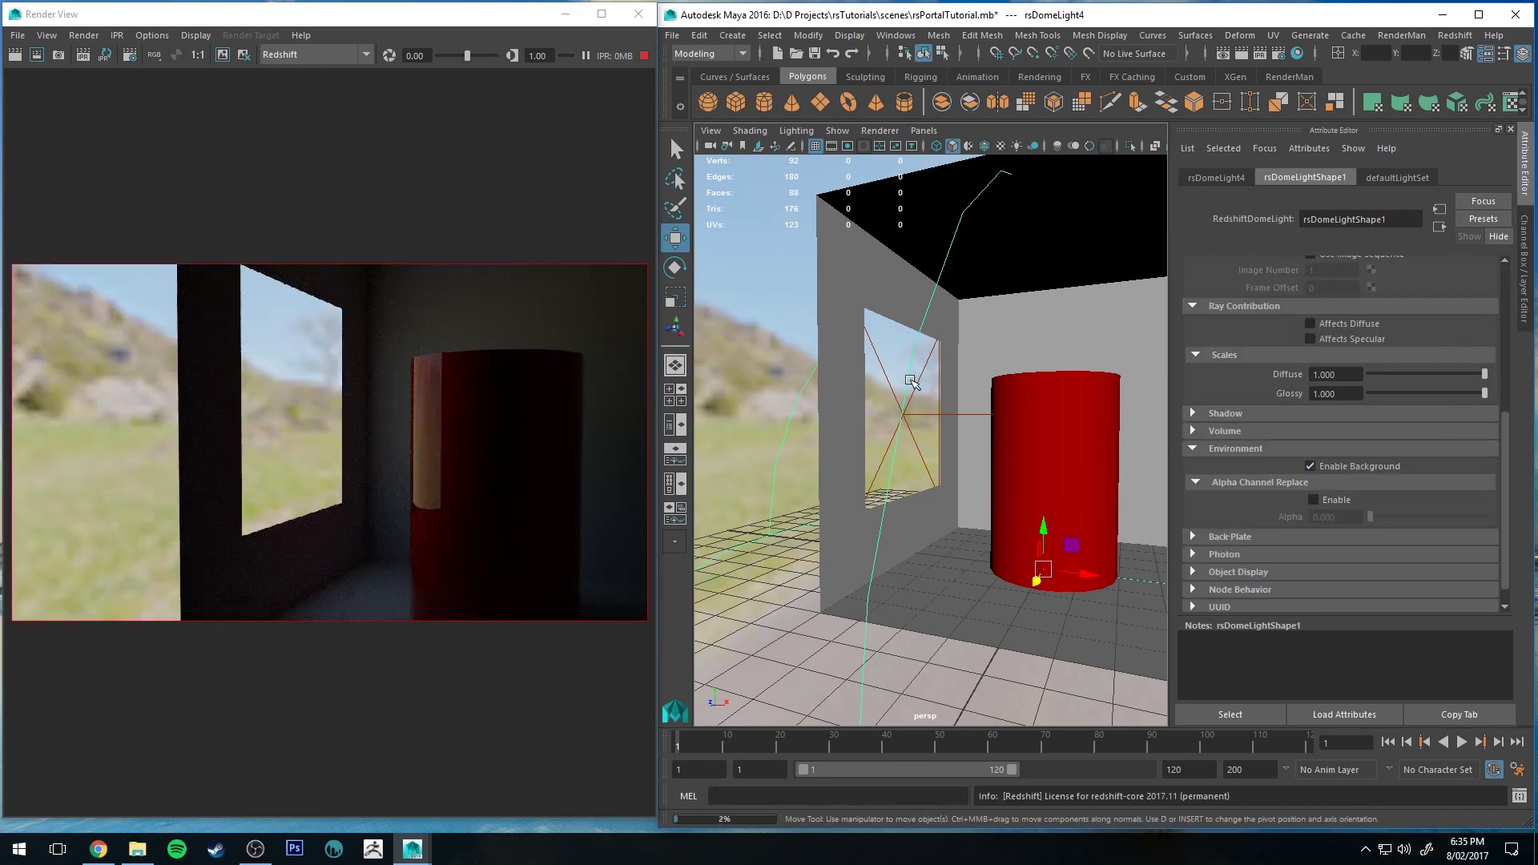
# Step: Raise the portal light's Intensity Multiplier to 2, and further to 10
pyautogui.keyDown('alt'); pyautogui.moveTo(911, 381); pyautogui.dragTo(950, 401); pyautogui.keyUp('alt')
pyautogui.click(891, 398)
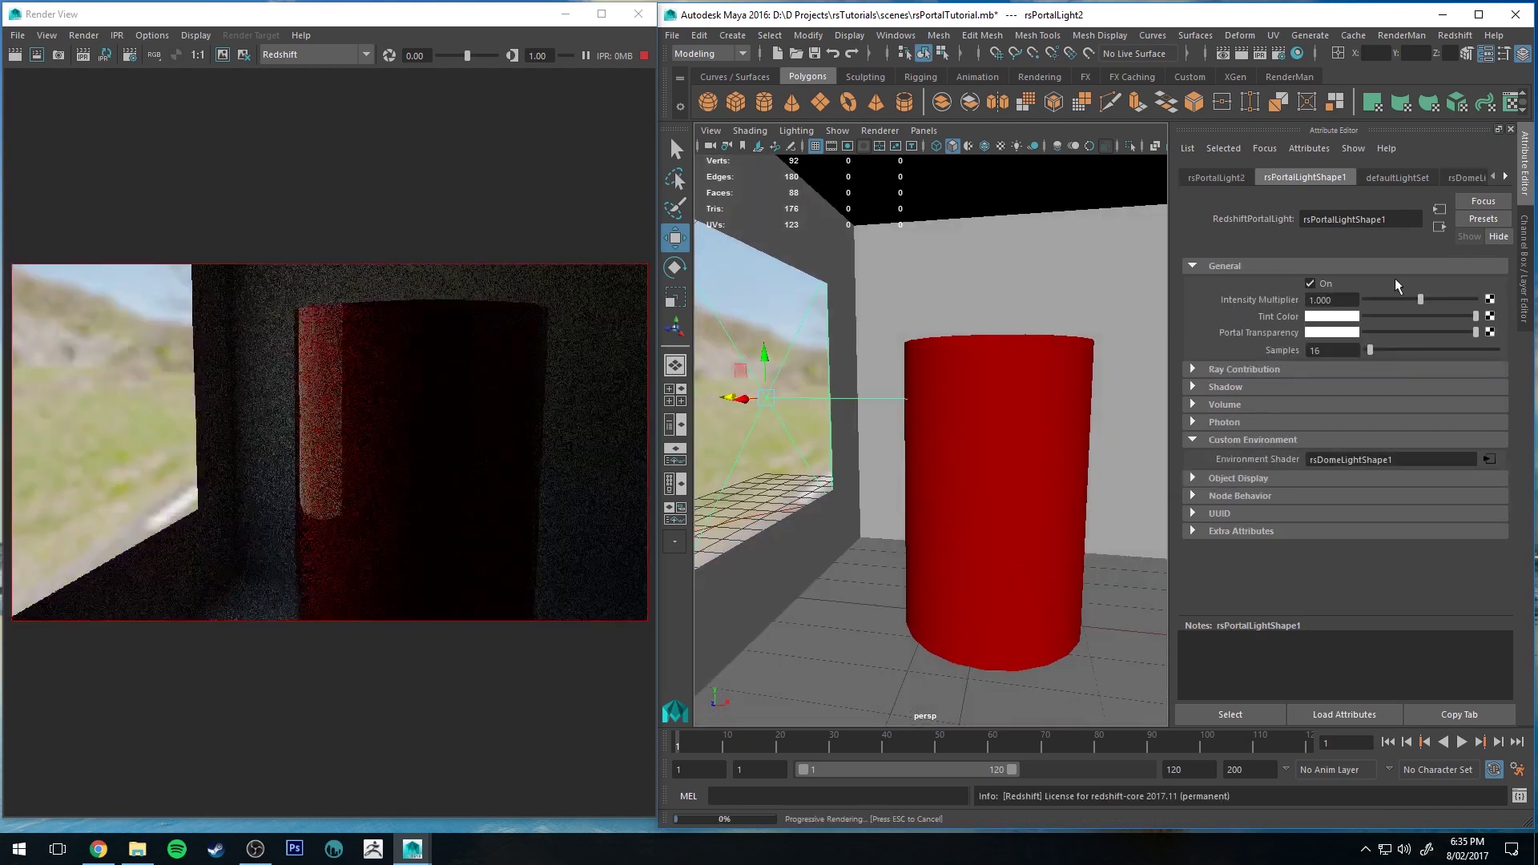
pyautogui.moveTo(1421, 299); pyautogui.dragTo(1505, 303)
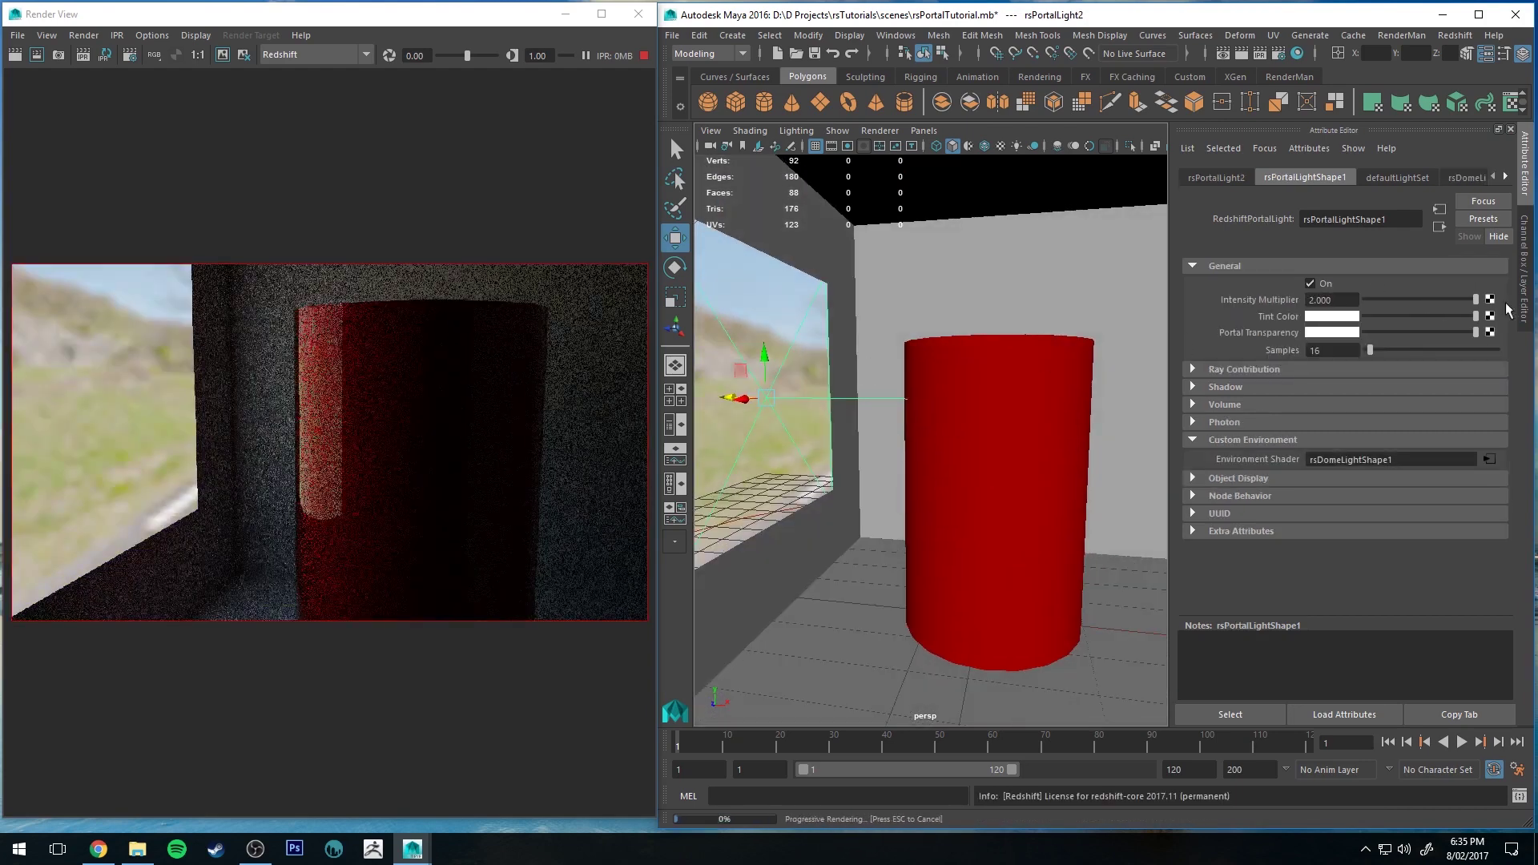
pyautogui.keyDown('alt'); pyautogui.moveTo(889, 383); pyautogui.dragTo(941, 375); pyautogui.keyUp('alt')
pyautogui.scroll(-3, 1079, 312)
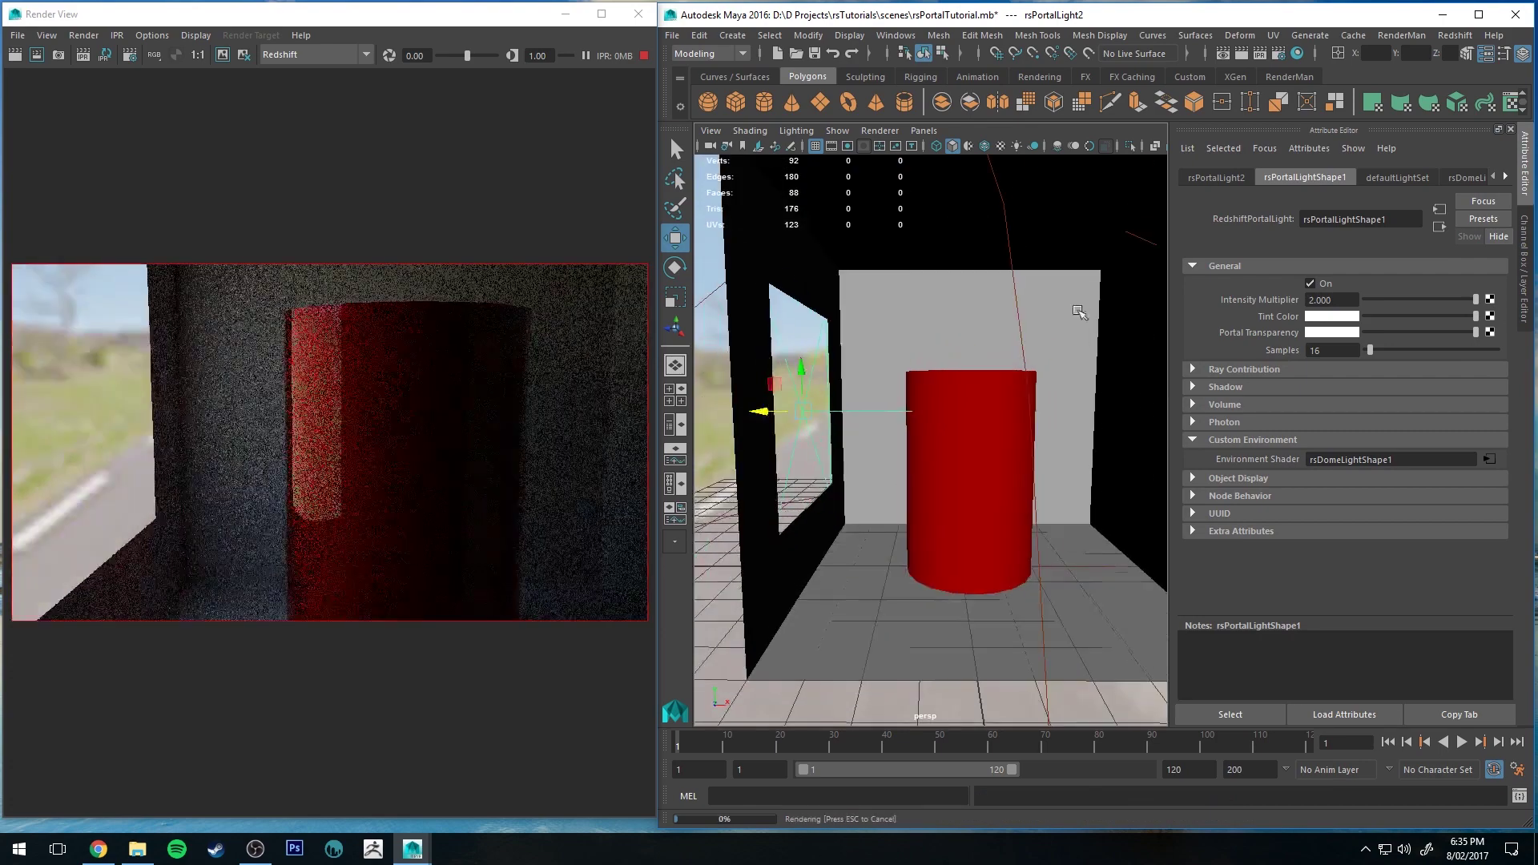
pyautogui.click(1333, 300)
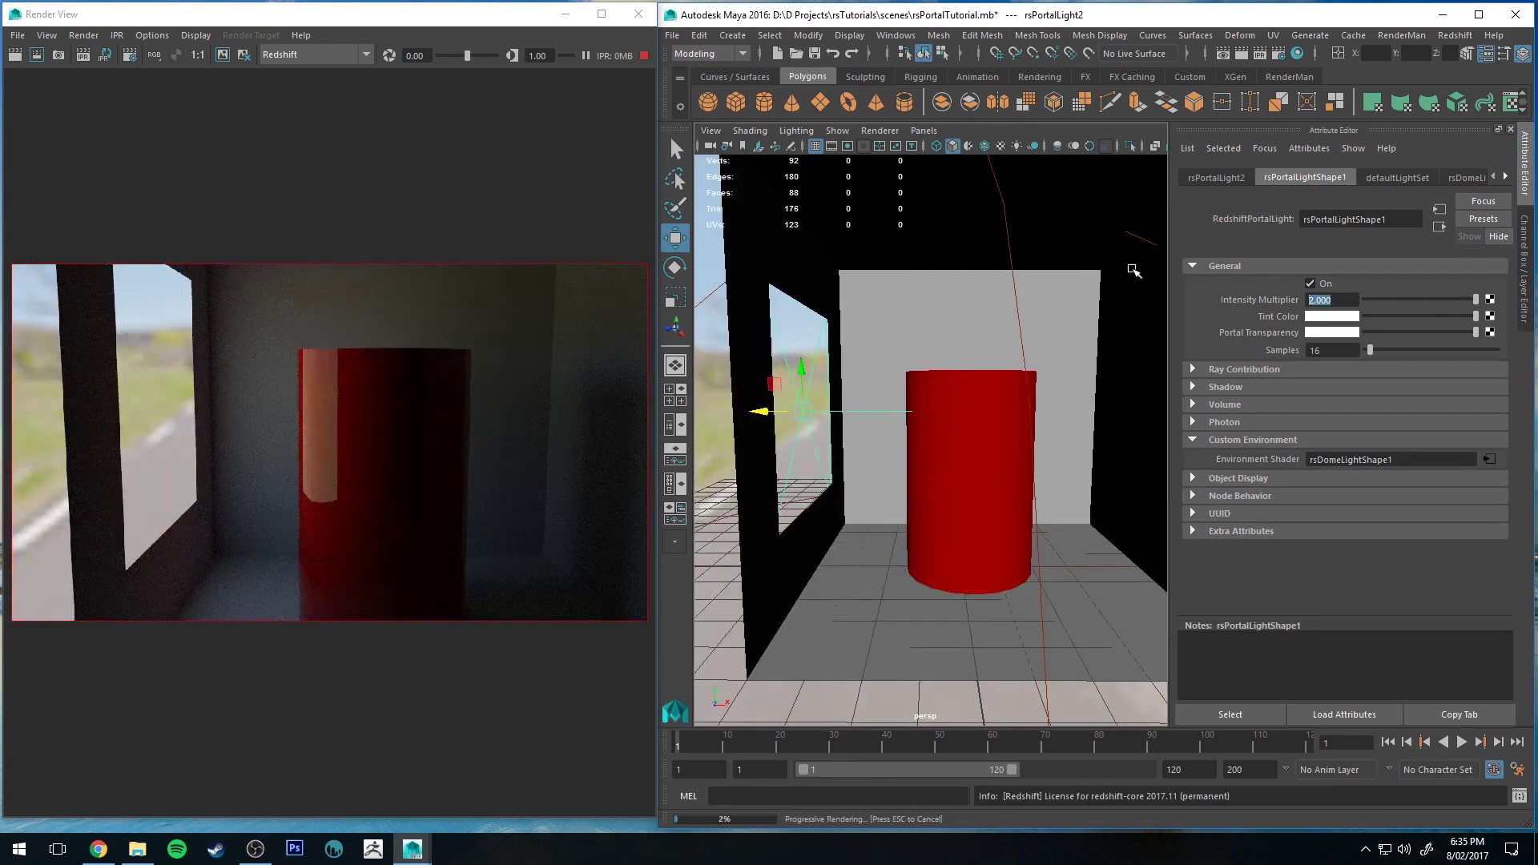
pyautogui.write('10')
pyautogui.press('Return')
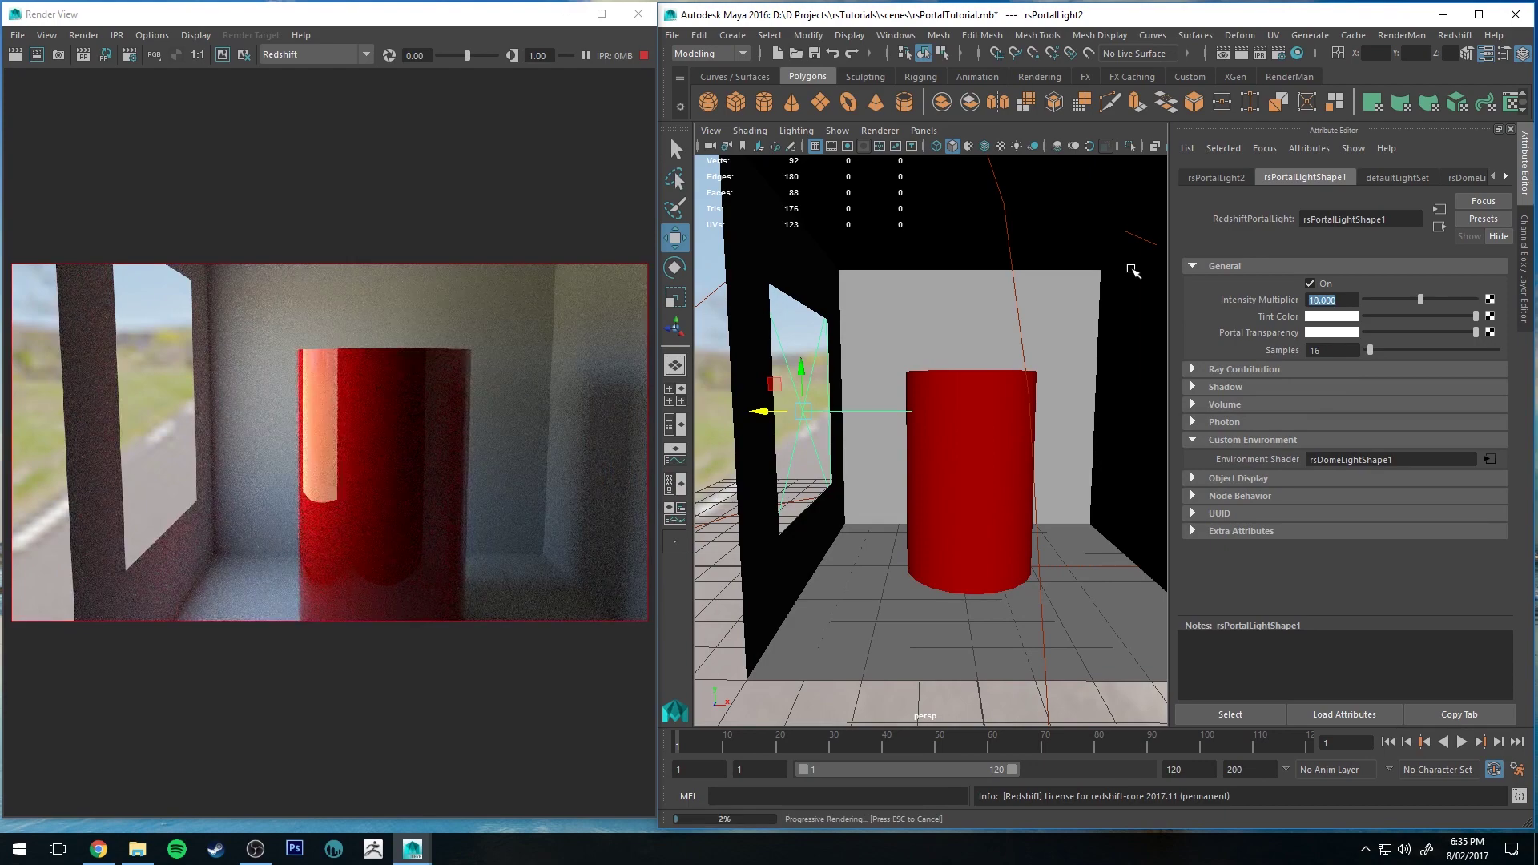
# Step: Examine the portal light's effect on the whole room in the render through its open front
pyautogui.keyDown('alt'); pyautogui.moveTo(844, 367); pyautogui.dragTo(869, 371); pyautogui.keyUp('alt')
pyautogui.keyDown('alt'); pyautogui.moveTo(870, 371); pyautogui.dragTo(830, 424, button='middle'); pyautogui.keyUp('alt')
pyautogui.keyDown('alt'); pyautogui.moveTo(830, 425); pyautogui.dragTo(895, 324, button='right'); pyautogui.keyUp('alt')
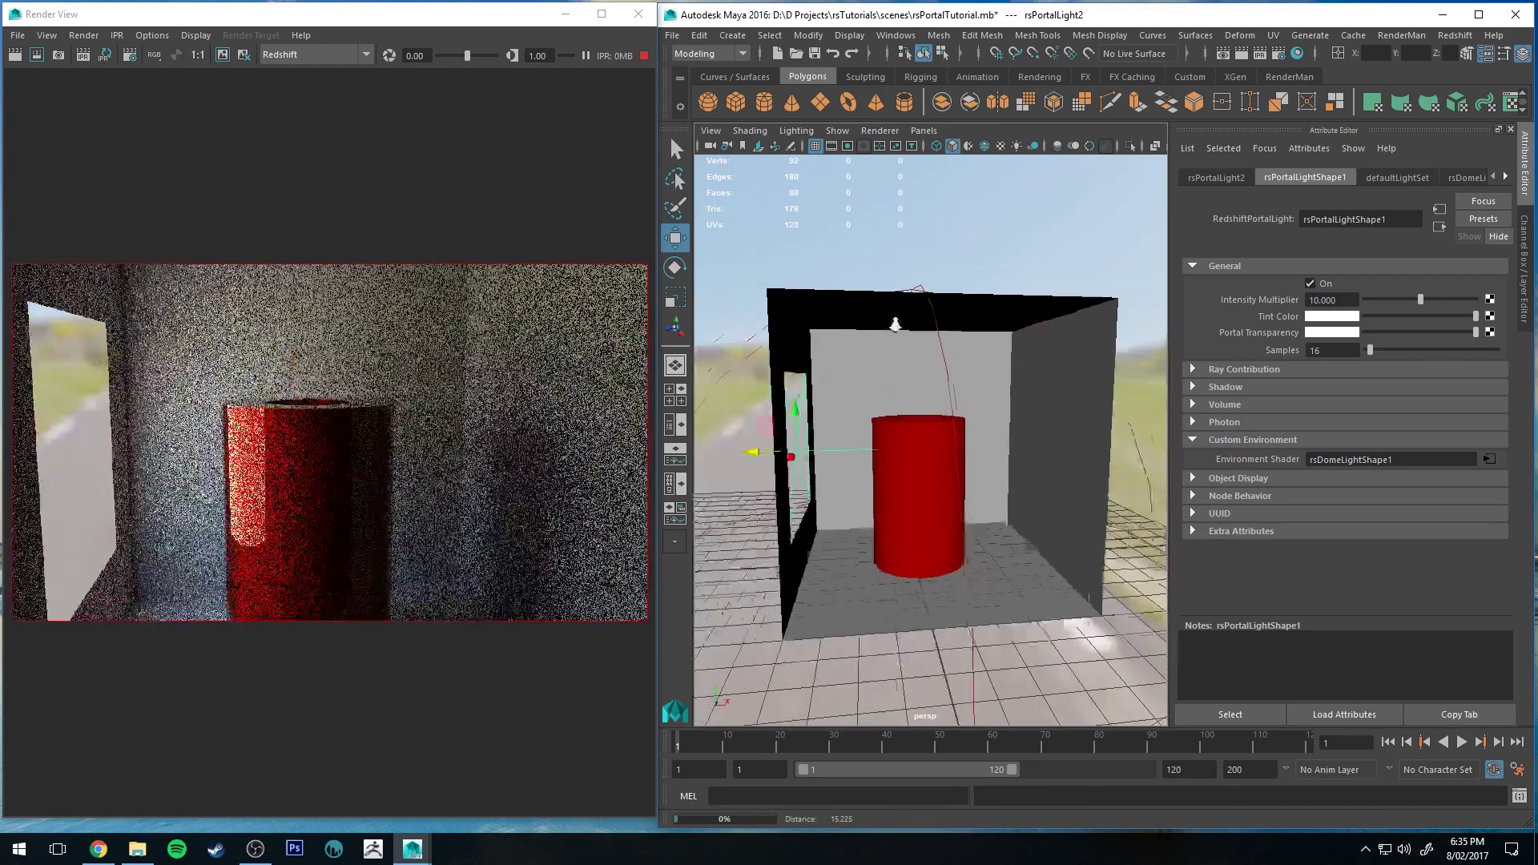
pyautogui.moveTo(896, 324)
pyautogui.keyDown('alt'); pyautogui.mouseDown()
pyautogui.moveTo(913, 353)
pyautogui.moveTo(899, 344)
pyautogui.mouseUp(); pyautogui.keyUp('alt')
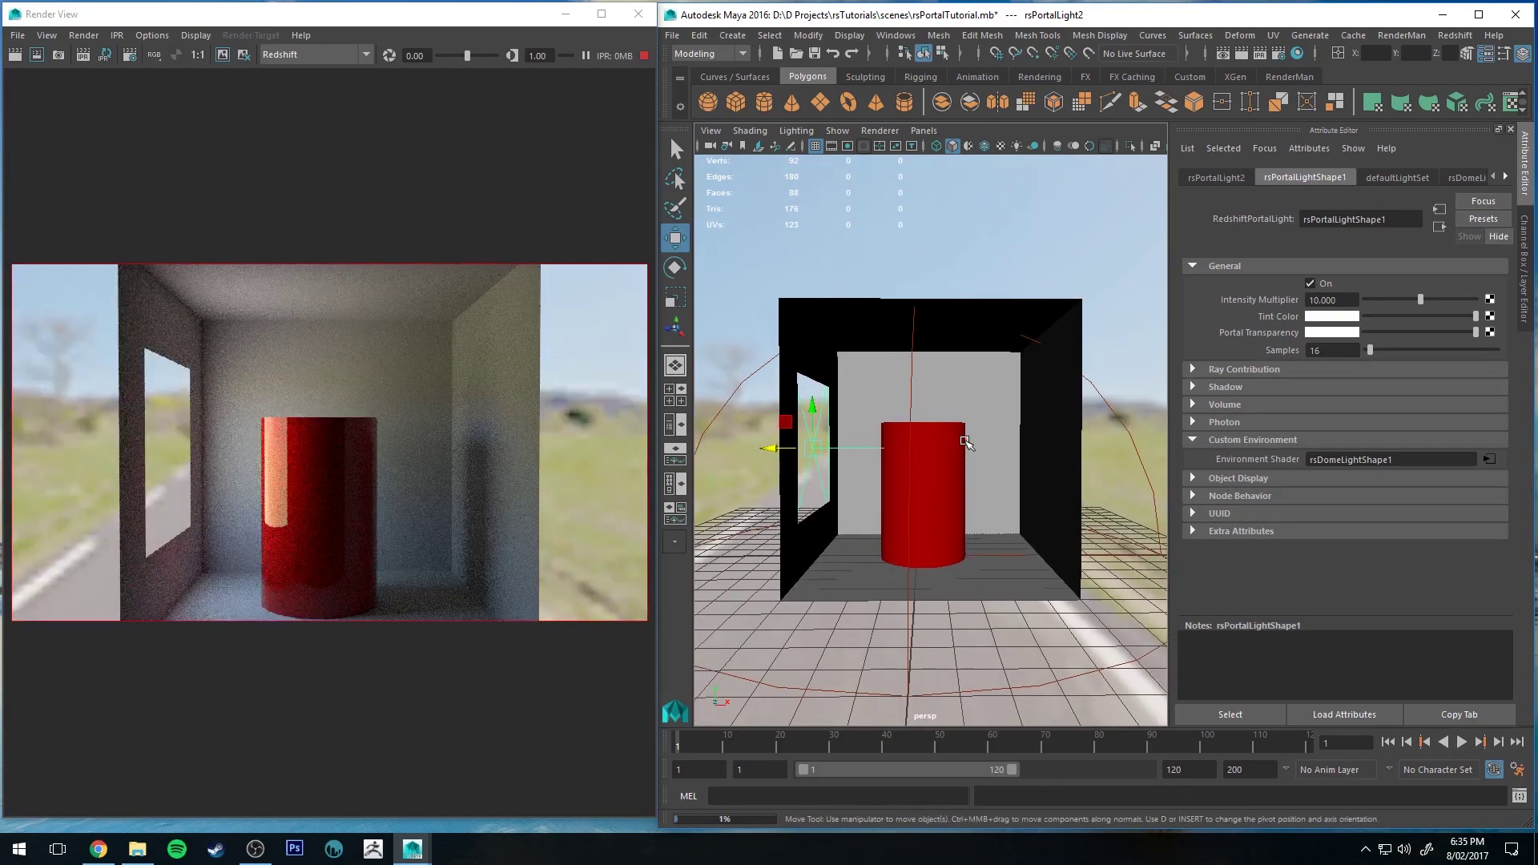
pyautogui.moveTo(966, 443)
pyautogui.keyDown('alt'); pyautogui.mouseDown(button='right')
pyautogui.moveTo(955, 454)
pyautogui.moveTo(958, 440)
pyautogui.mouseUp(button='right'); pyautogui.keyUp('alt')
pyautogui.keyDown('alt'); pyautogui.moveTo(958, 440); pyautogui.dragTo(961, 435, button='middle'); pyautogui.keyUp('alt')
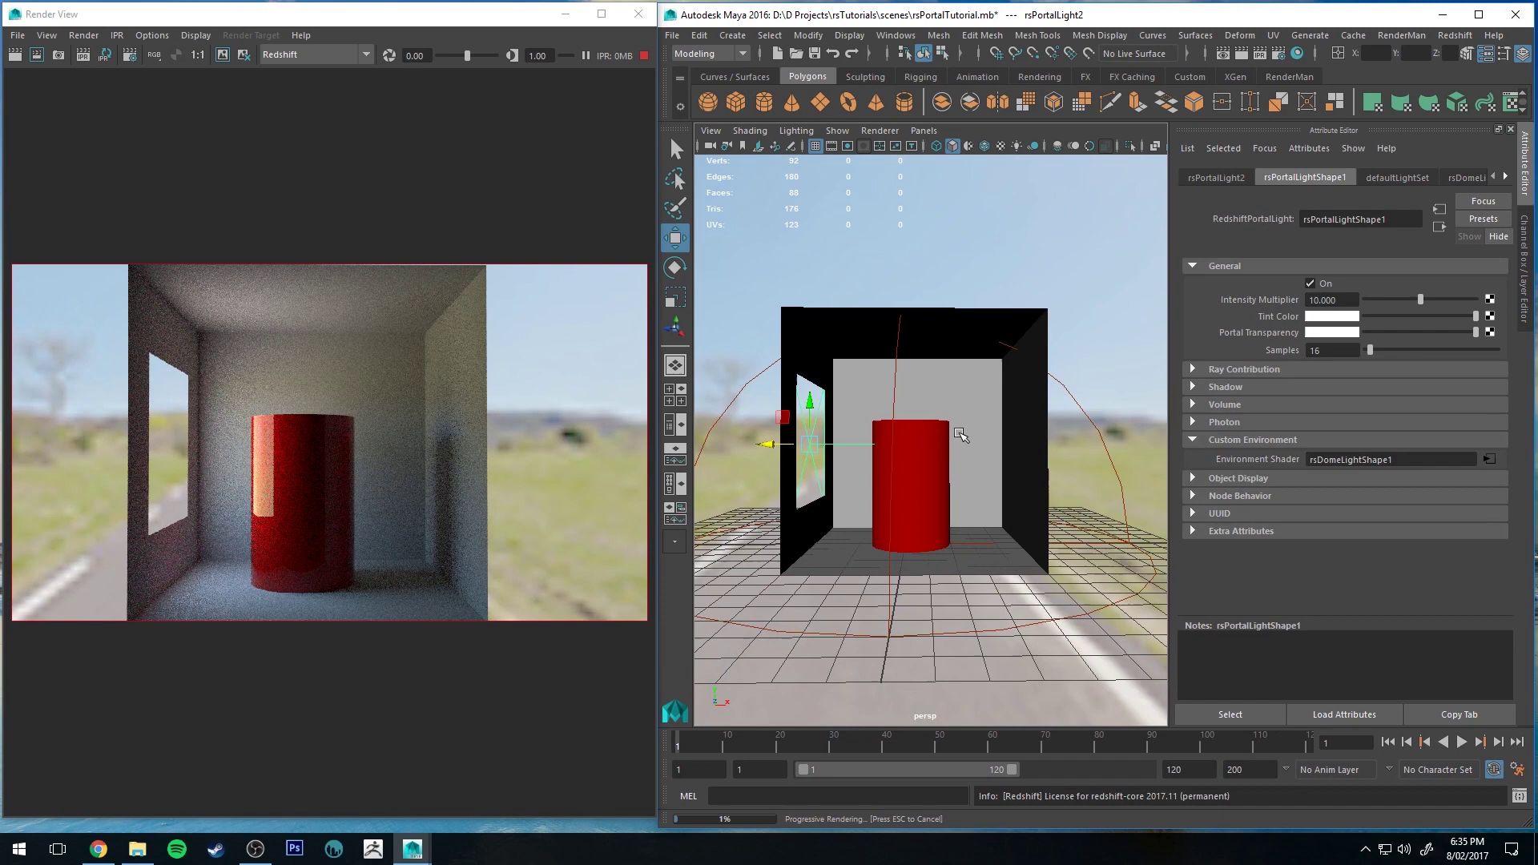